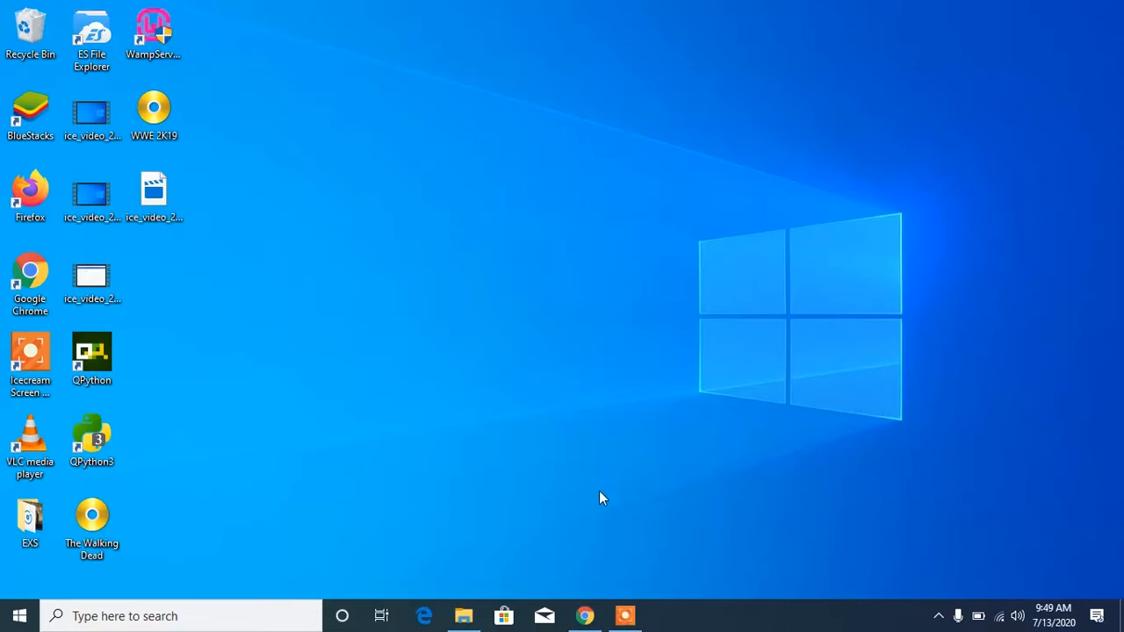
# Switch to Chrome, download the Python 3.8.3 installer for Windows from python.org, and pause the download
pyautogui.click(600, 627)
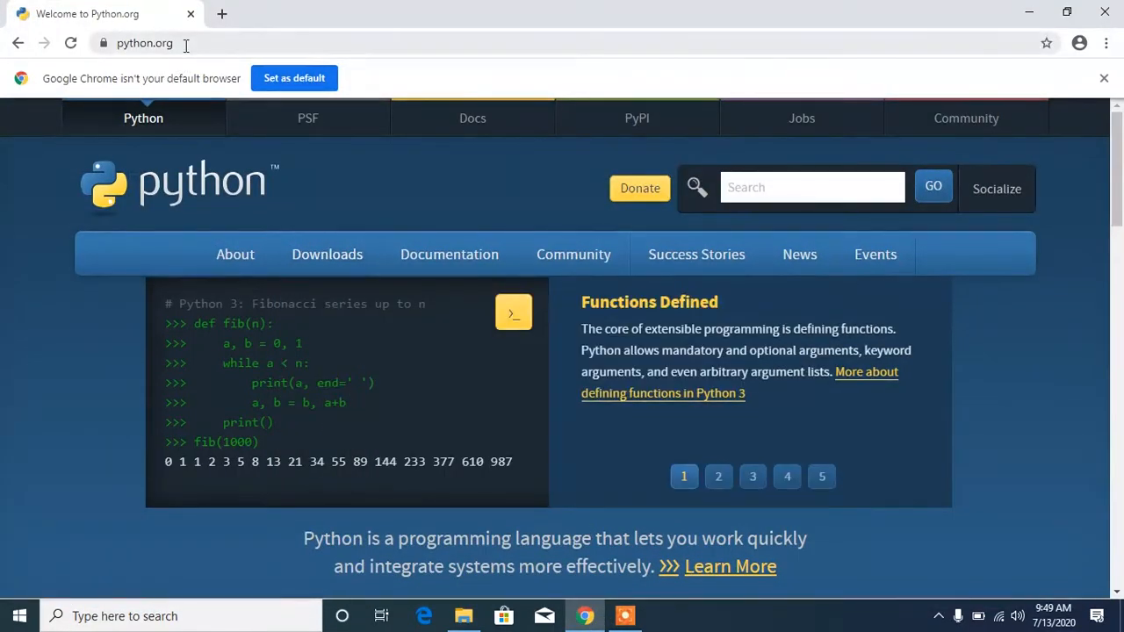
pyautogui.moveTo(185, 46); pyautogui.dragTo(176, 46)
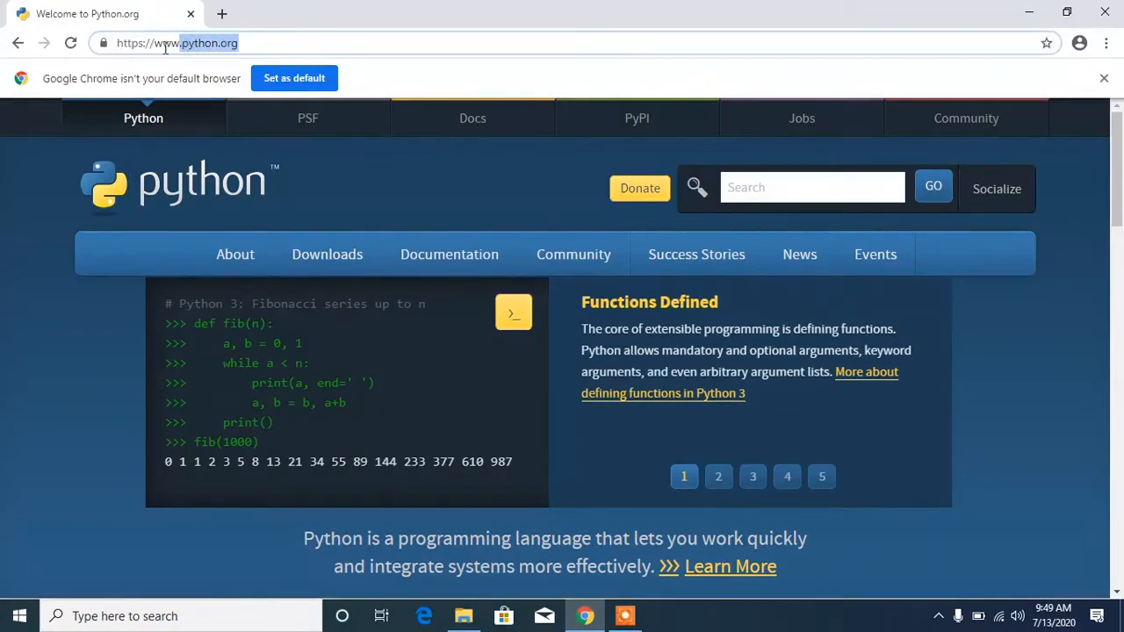
pyautogui.click(2, 308)
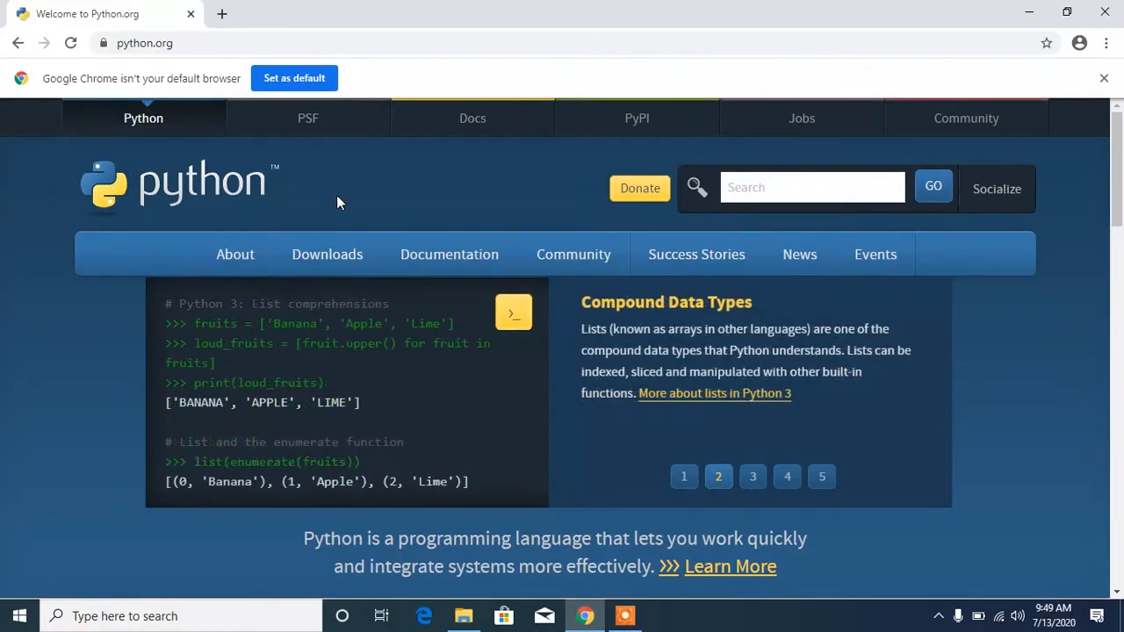
pyautogui.moveTo(325, 254)
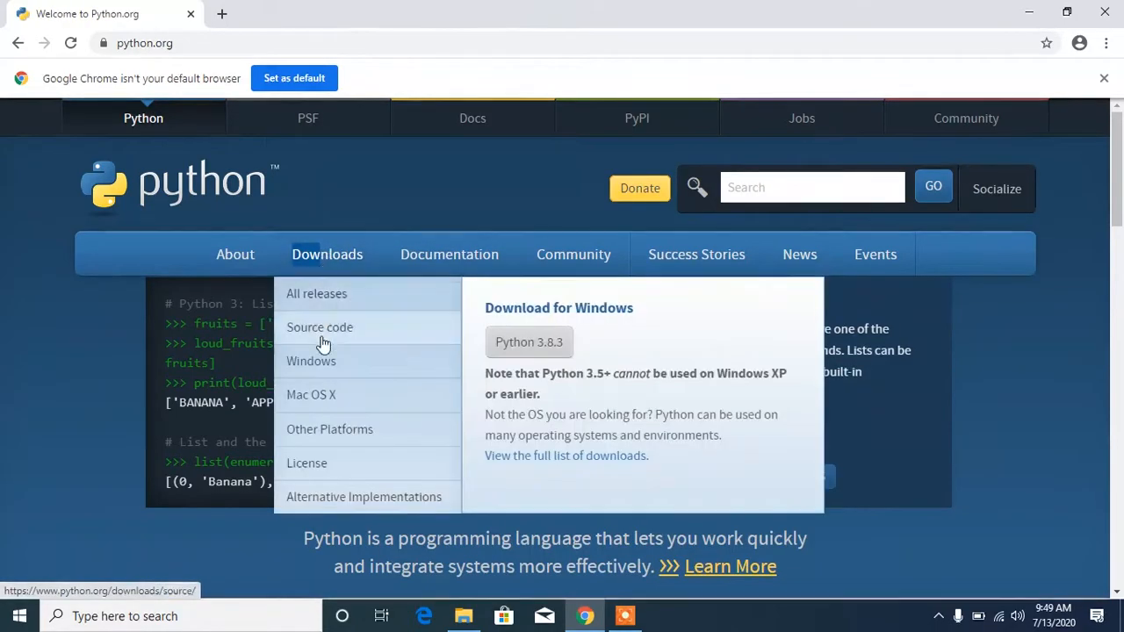
pyautogui.click(537, 346)
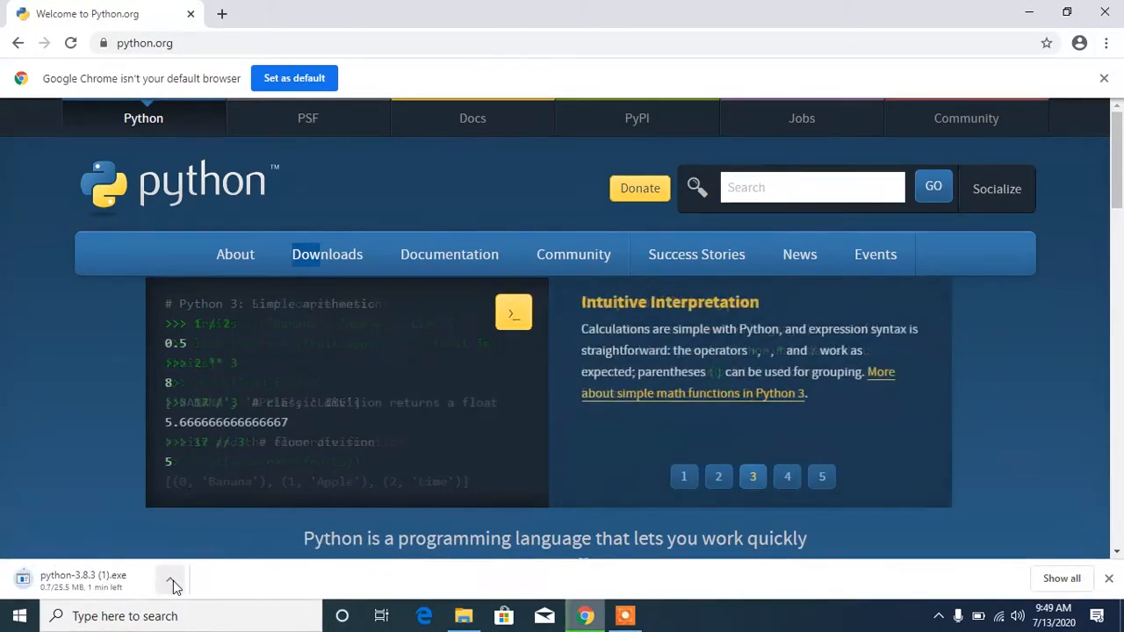
pyautogui.click(170, 582)
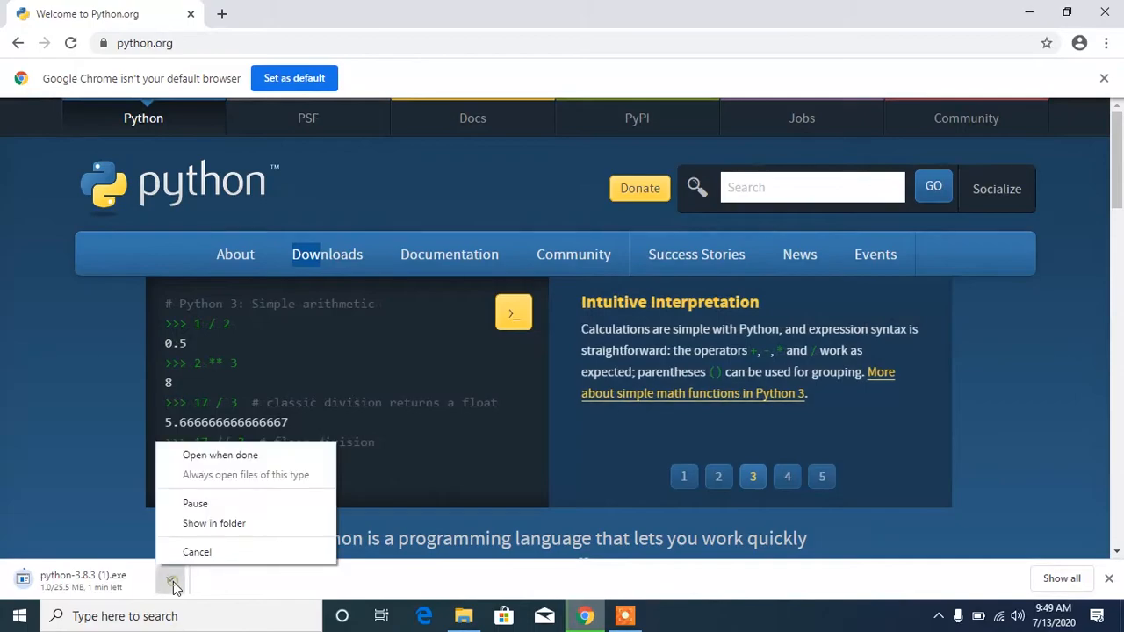
pyautogui.click(189, 502)
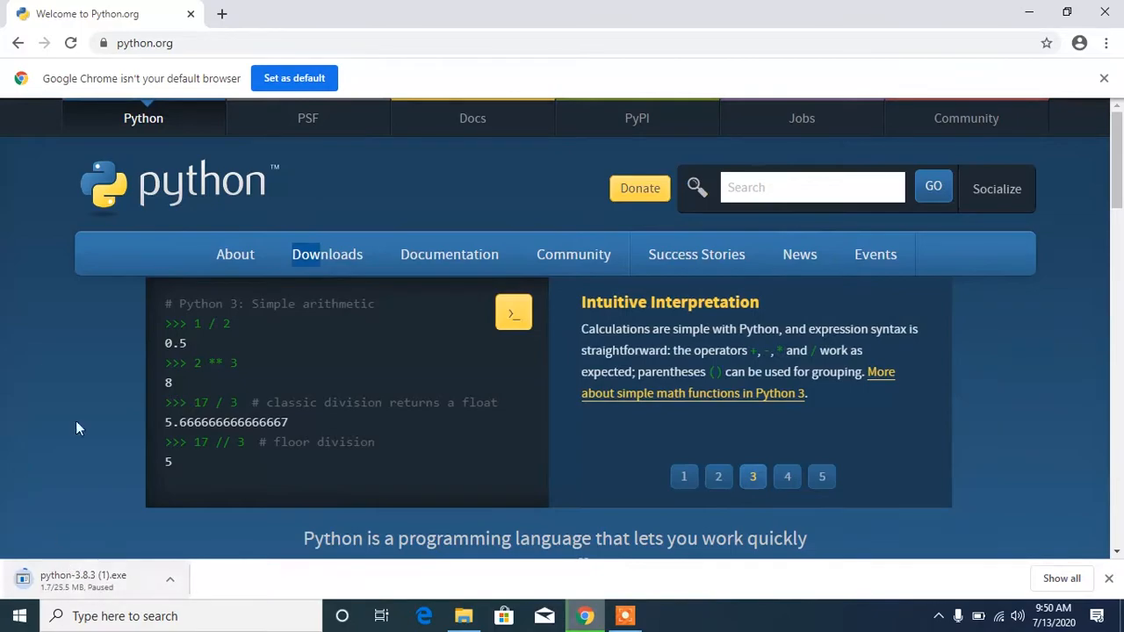
# Search Google for pycharm in a new tab and open the JetBrains PyCharm page from the results
pyautogui.click(221, 15)
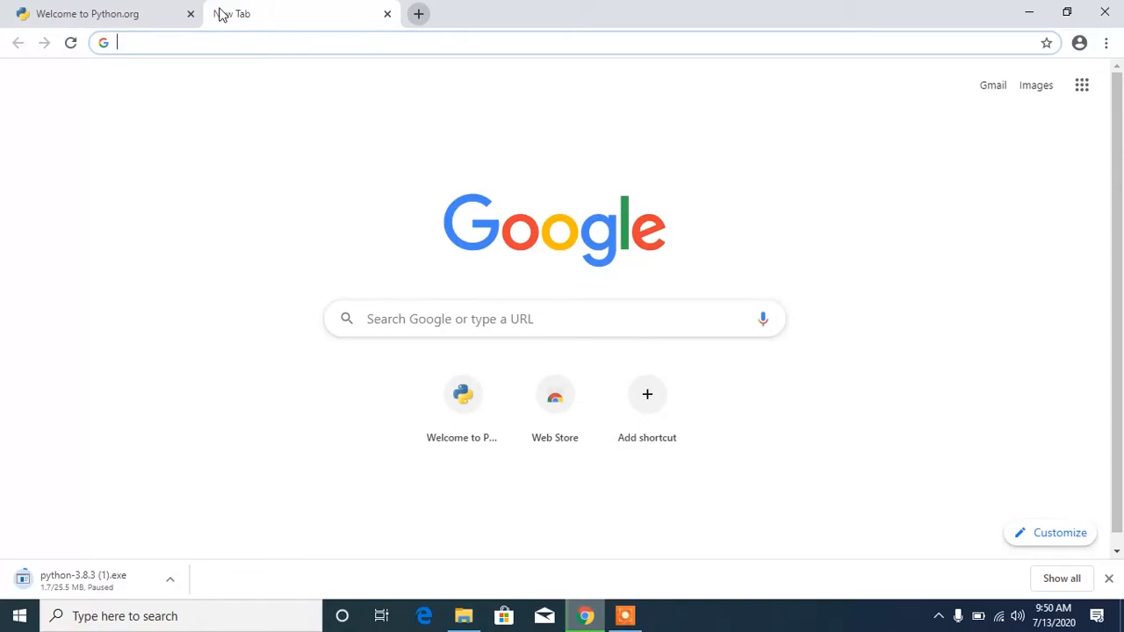
pyautogui.write('python.org')
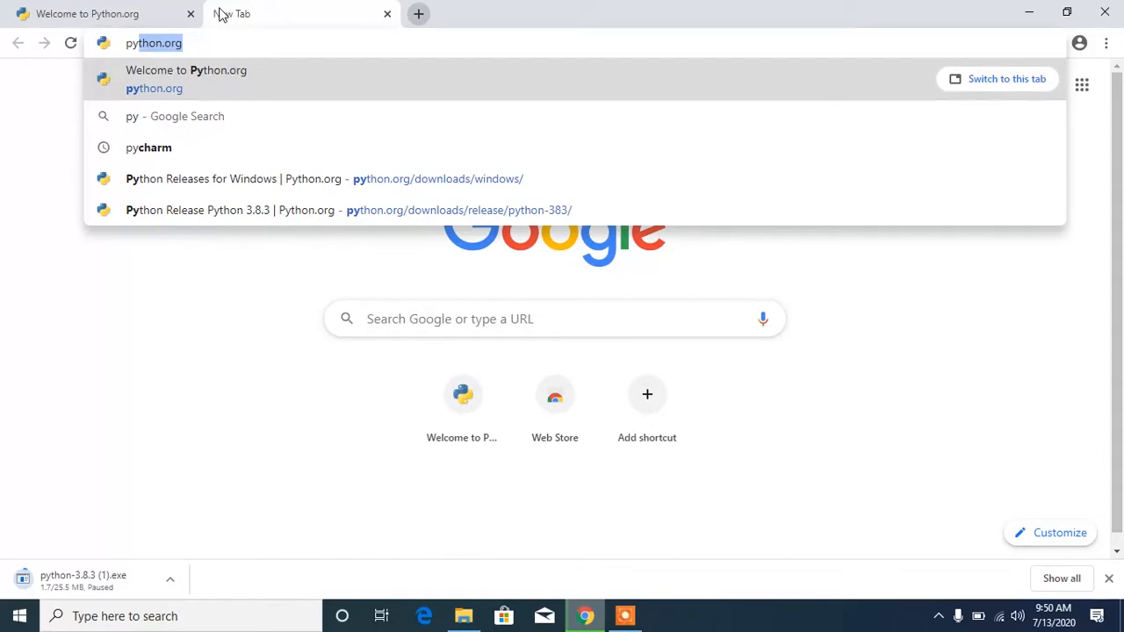
pyautogui.press('Down')
pyautogui.press('Down')
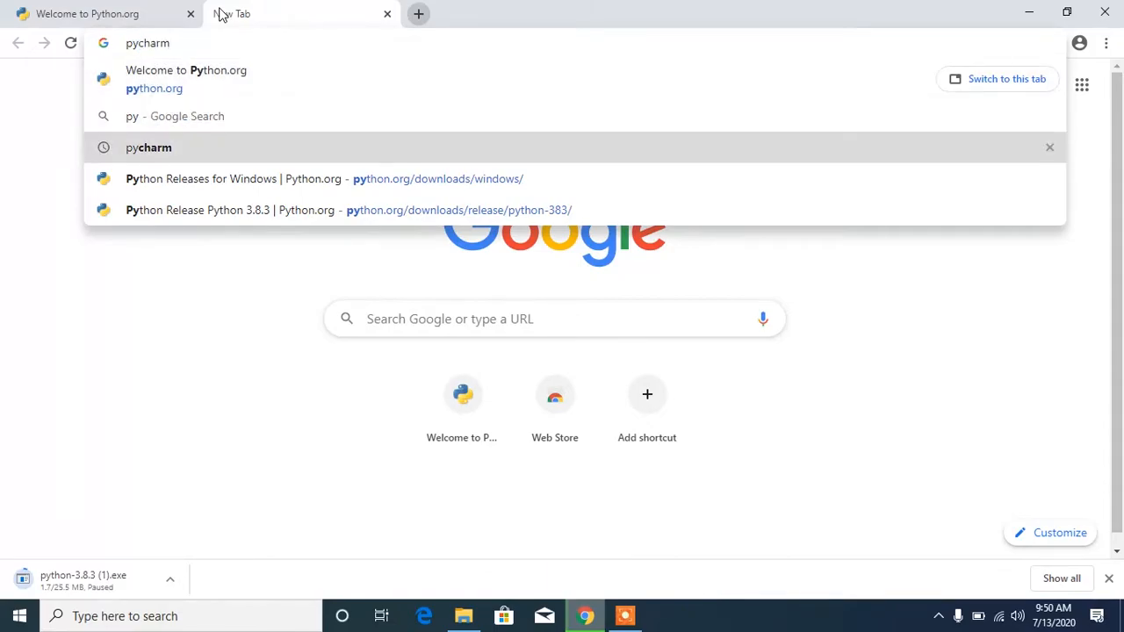
pyautogui.press('Return')
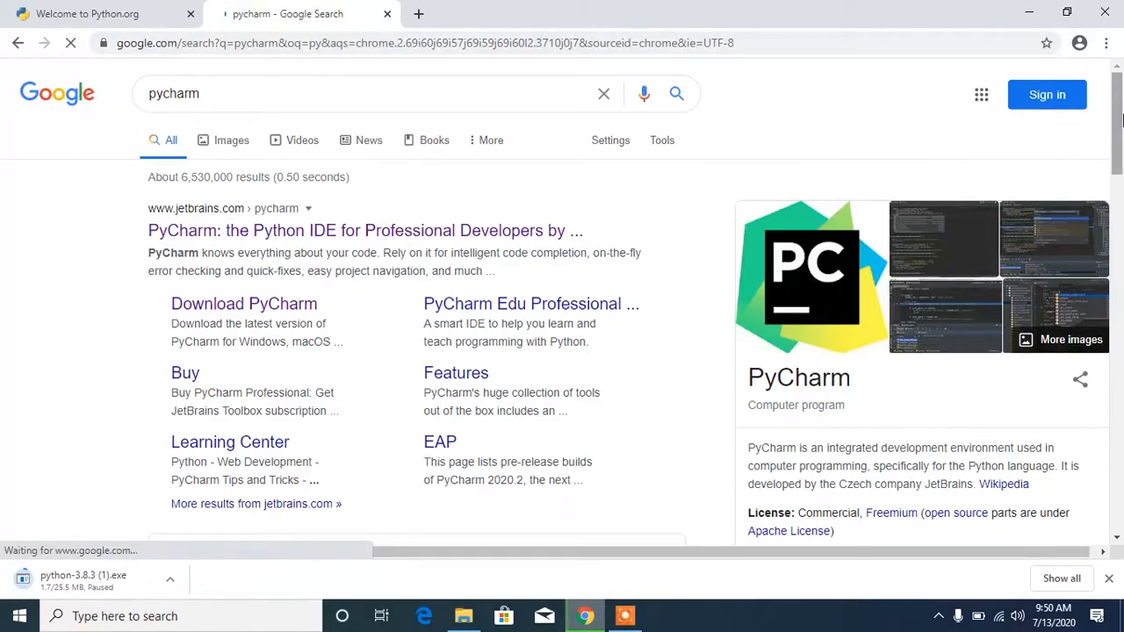
pyautogui.scroll(-4, 1122, 119)
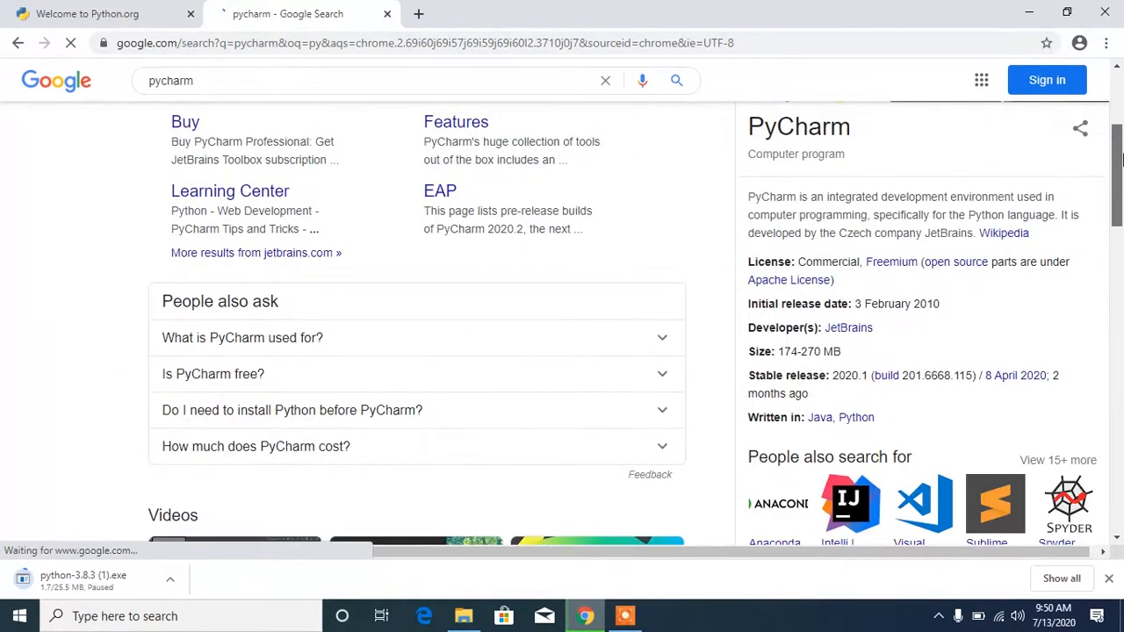
pyautogui.scroll(5, 1116, 132)
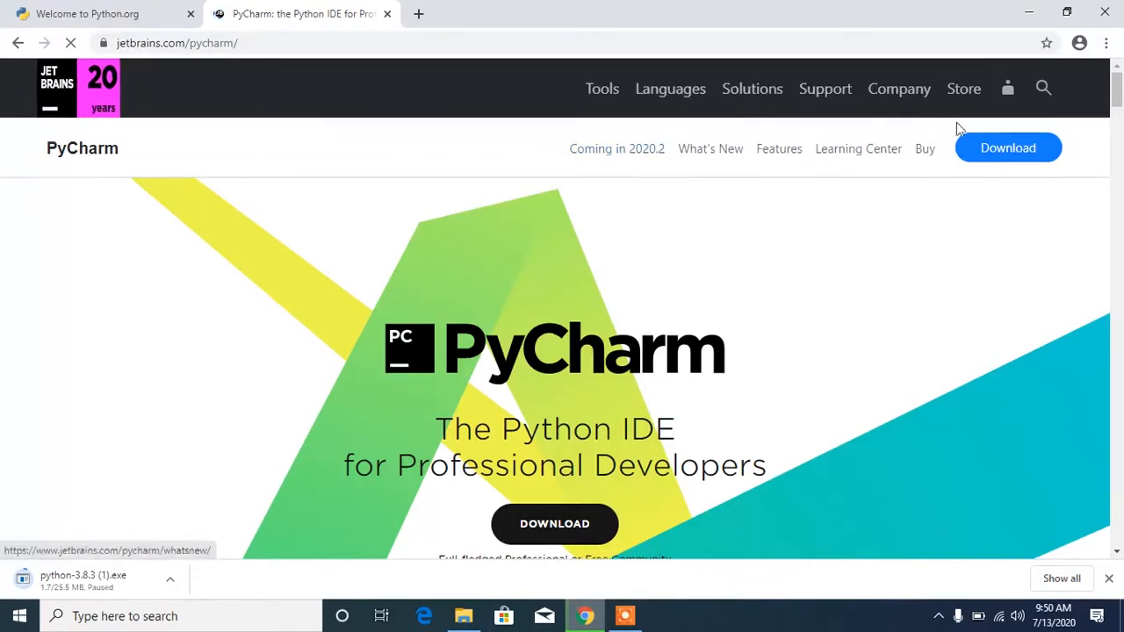
# Open the PyCharm download page for Windows and compare the Professional and Community editions
pyautogui.moveTo(1118, 102)
pyautogui.mouseDown()
pyautogui.moveTo(1118, 160)
pyautogui.moveTo(1117, 95)
pyautogui.mouseUp()
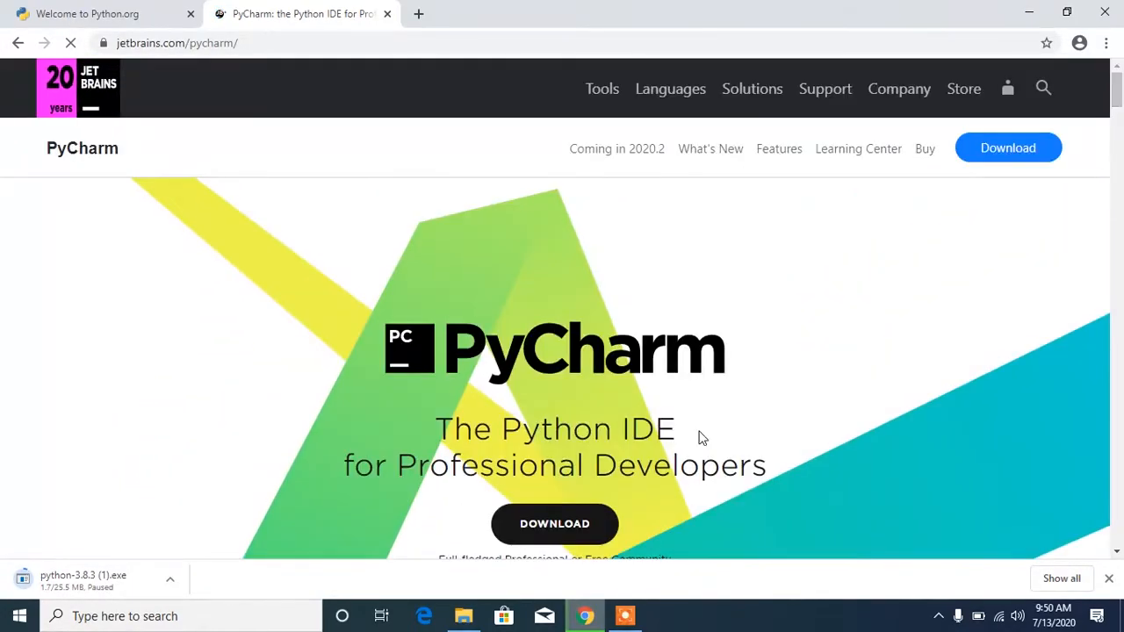
pyautogui.click(571, 526)
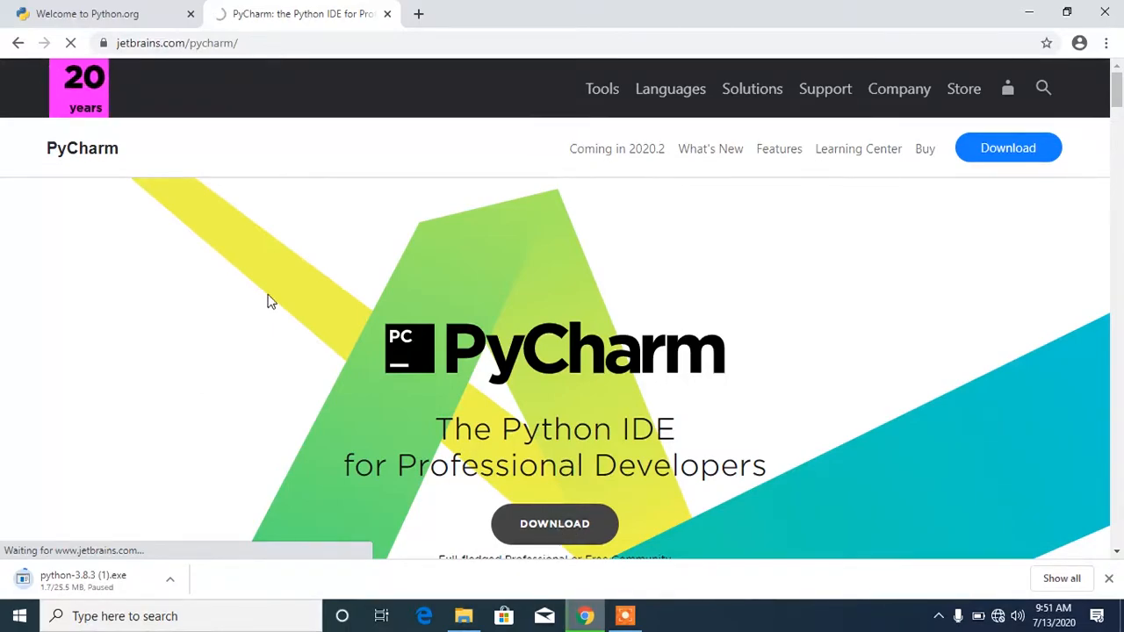
pyautogui.click(562, 531)
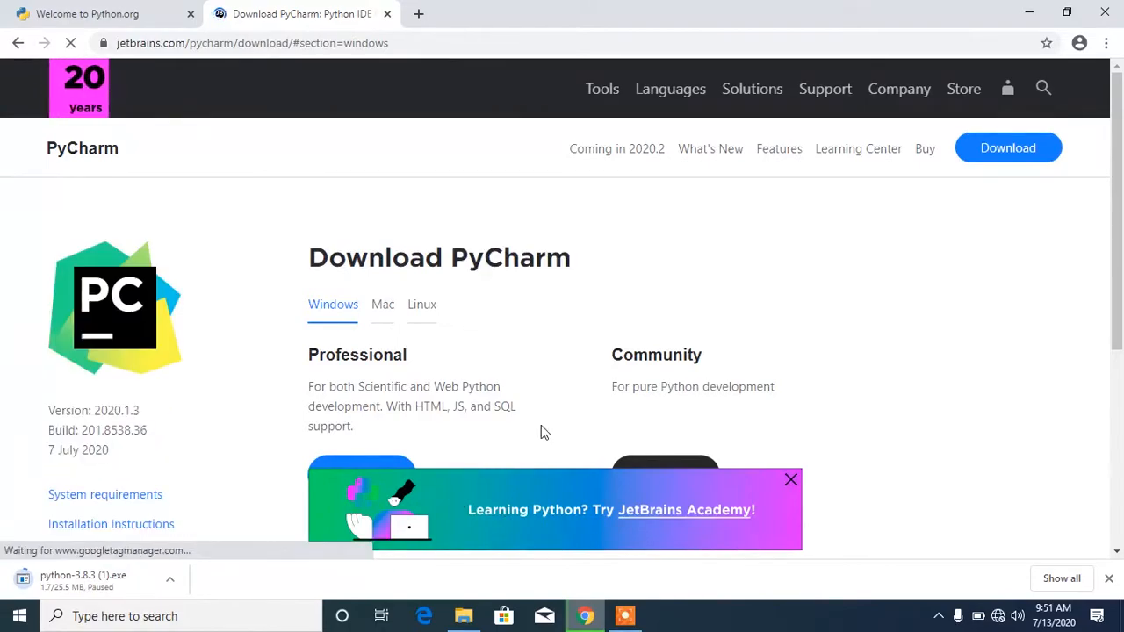
pyautogui.moveTo(1119, 223); pyautogui.dragTo(1122, 258)
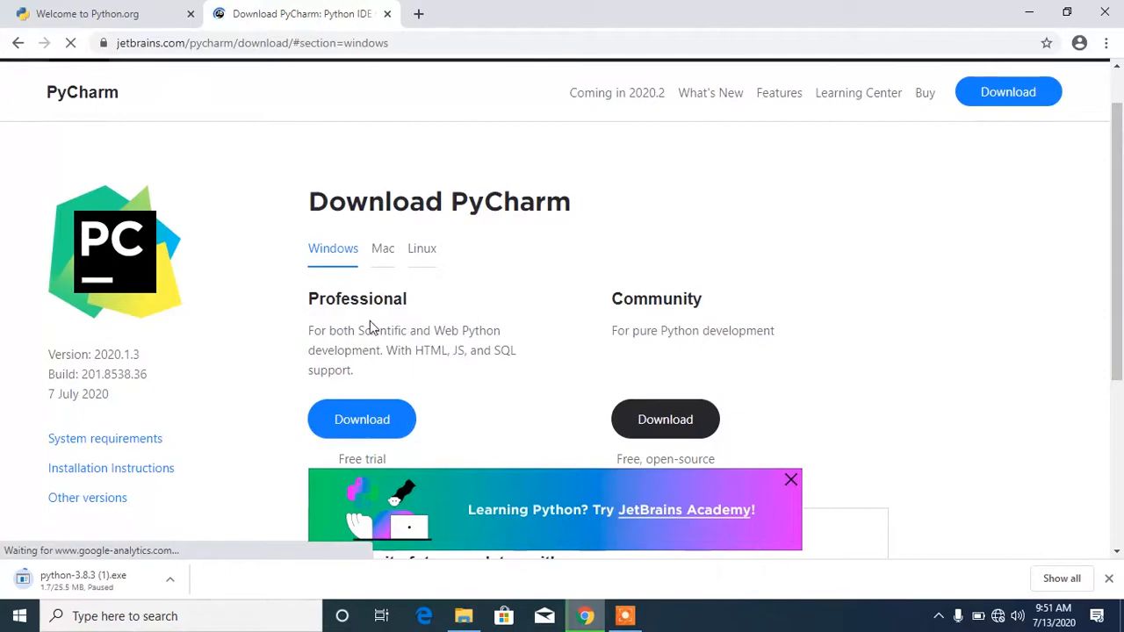
pyautogui.moveTo(307, 299); pyautogui.dragTo(402, 299)
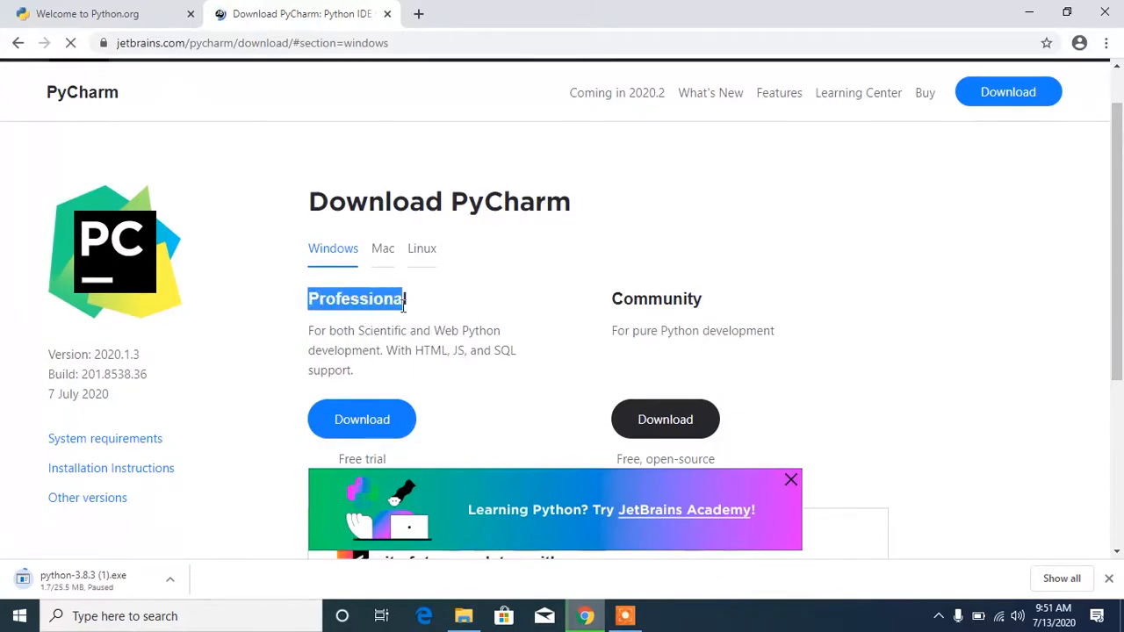
pyautogui.moveTo(609, 299); pyautogui.dragTo(695, 307)
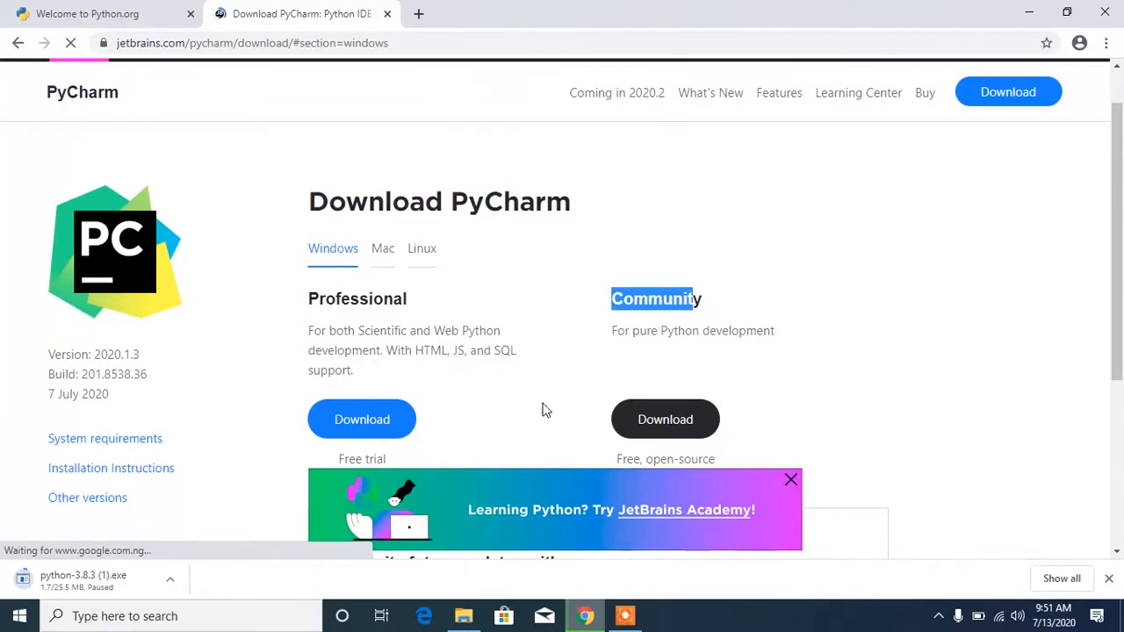
pyautogui.scroll(-1, 1122, 296)
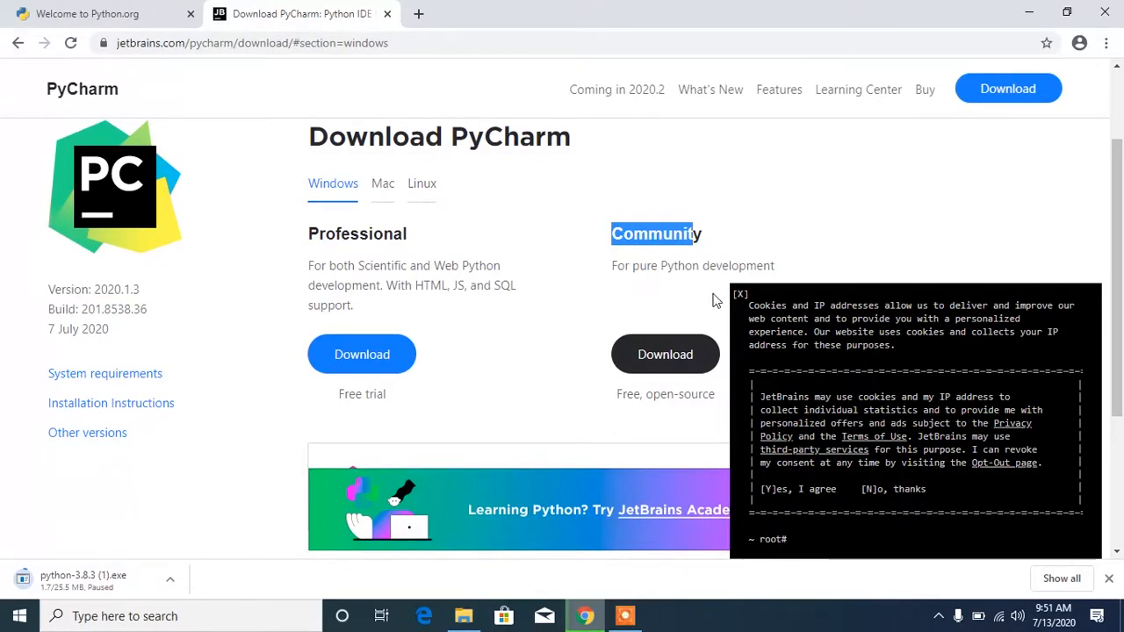
# Dismiss the cookie notice, start the free PyCharm Community download for Windows, and cancel that download
pyautogui.click(740, 294)
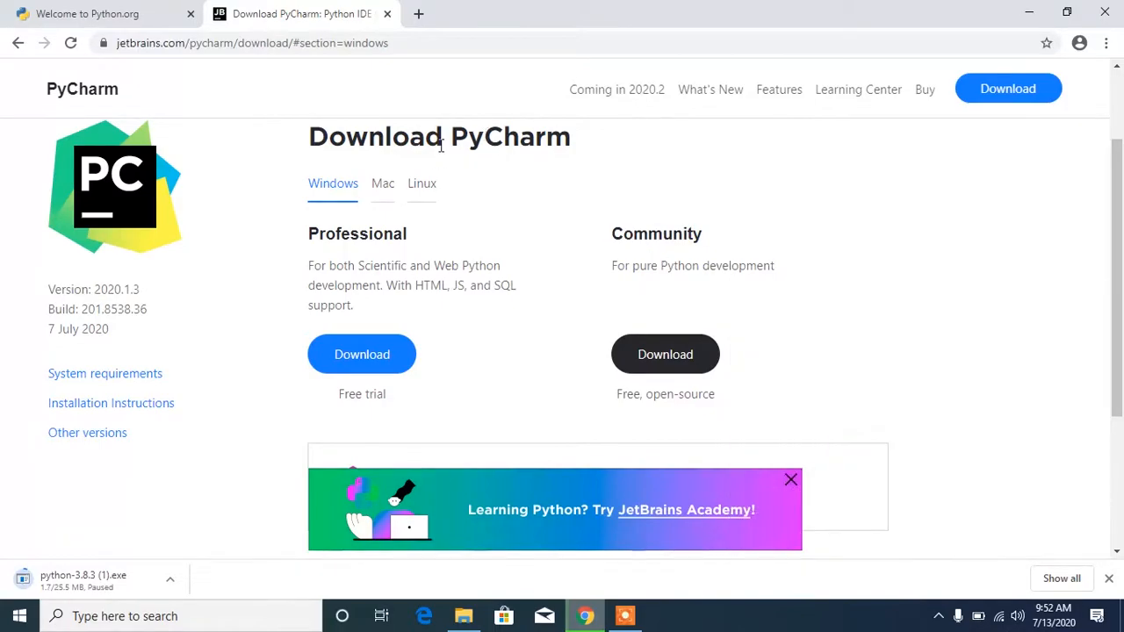
pyautogui.click(655, 358)
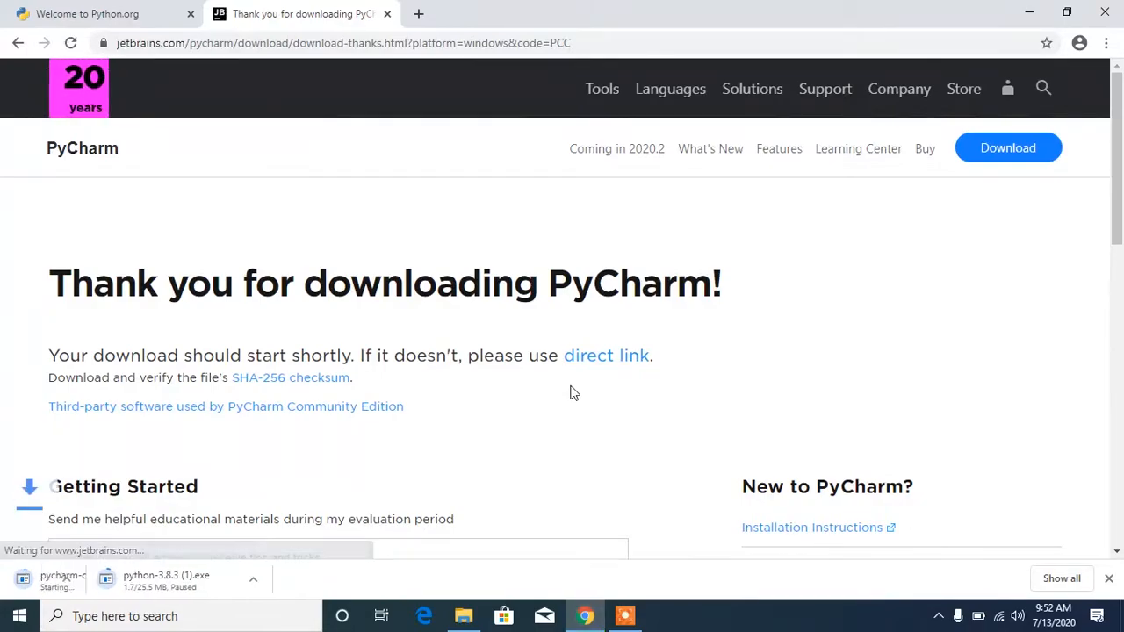
pyautogui.click(170, 582)
pyautogui.click(195, 552)
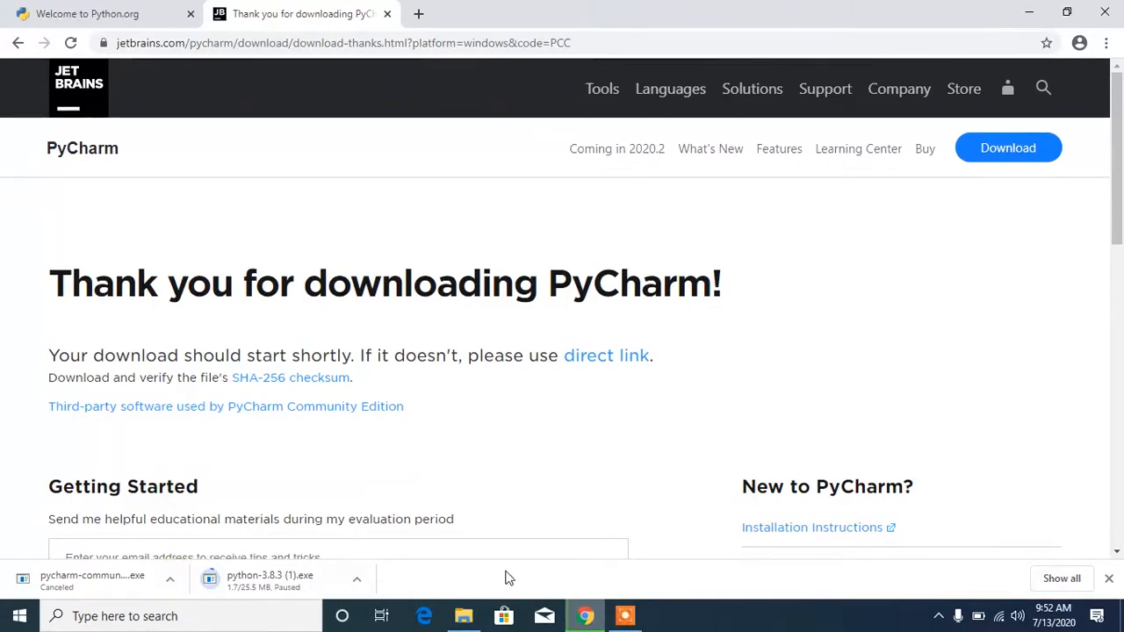
# Switch to File Explorer and launch the python-3.8.3 installer from the Downloads folder
pyautogui.click(463, 615)
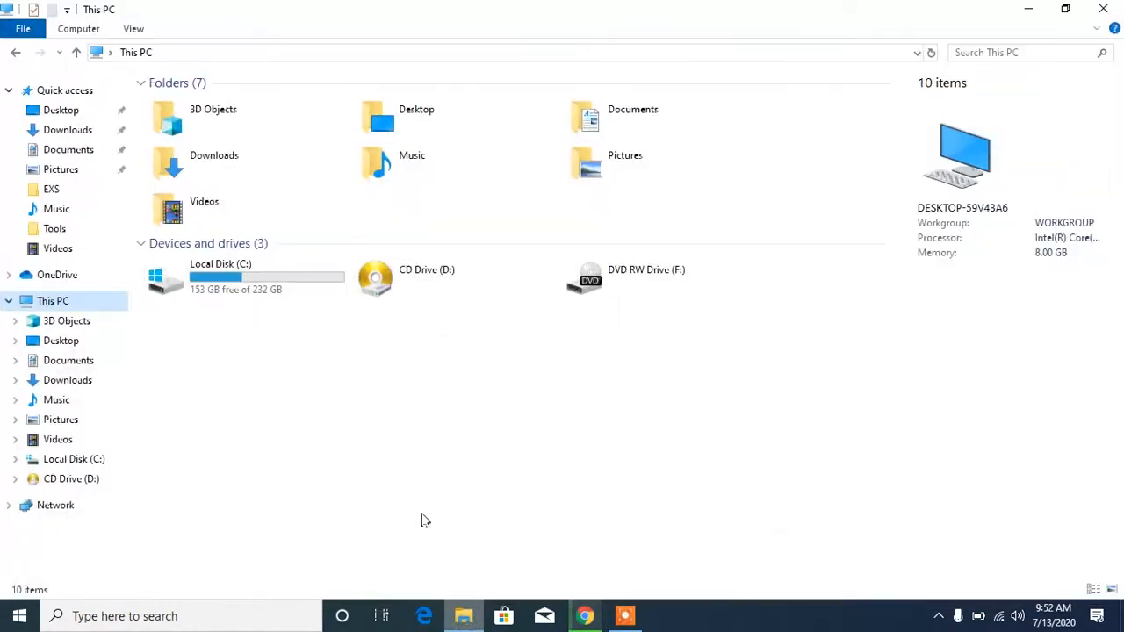
pyautogui.click(63, 133)
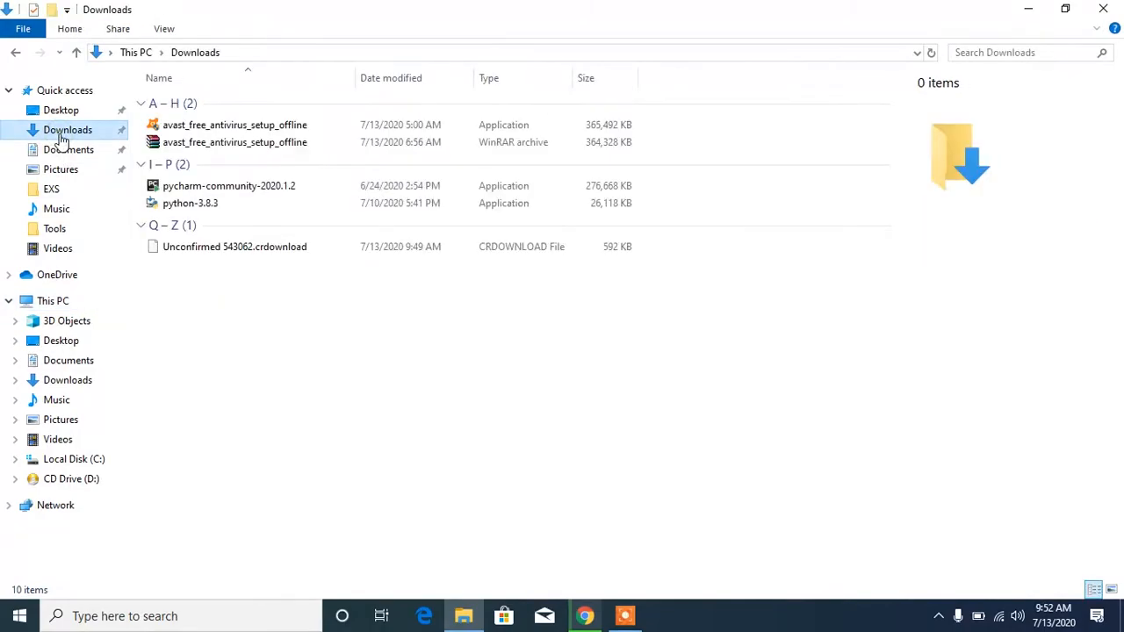
pyautogui.click(190, 209)
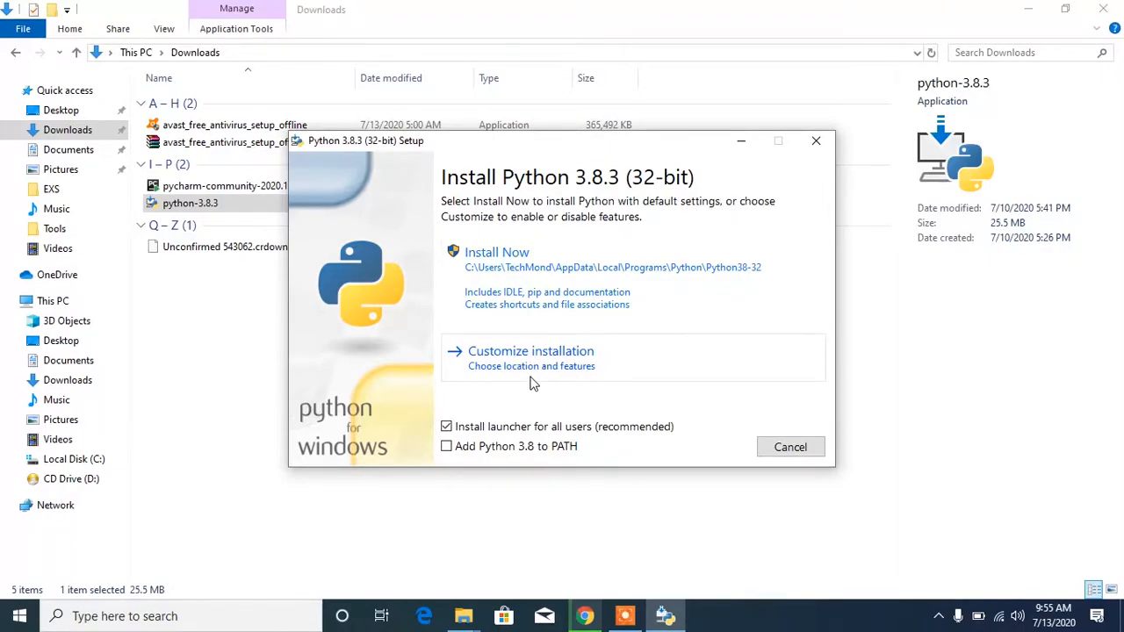
# Enable Add Python 3.8 to PATH, choose a customized installation, and accept the default optional features
pyautogui.click(452, 458)
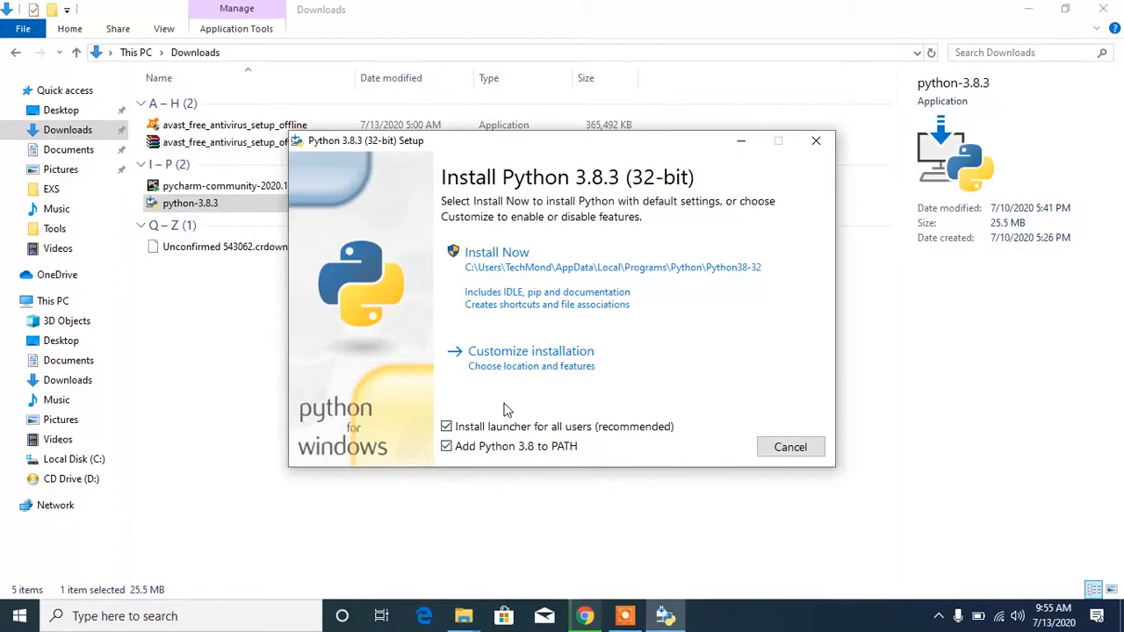
pyautogui.click(539, 373)
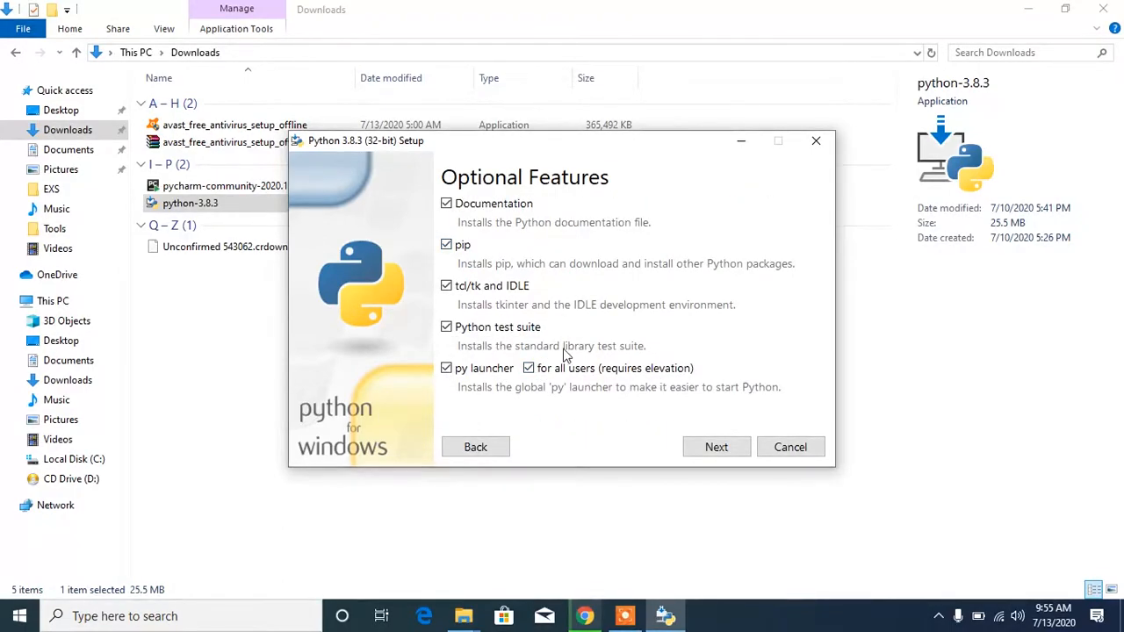
pyautogui.click(708, 449)
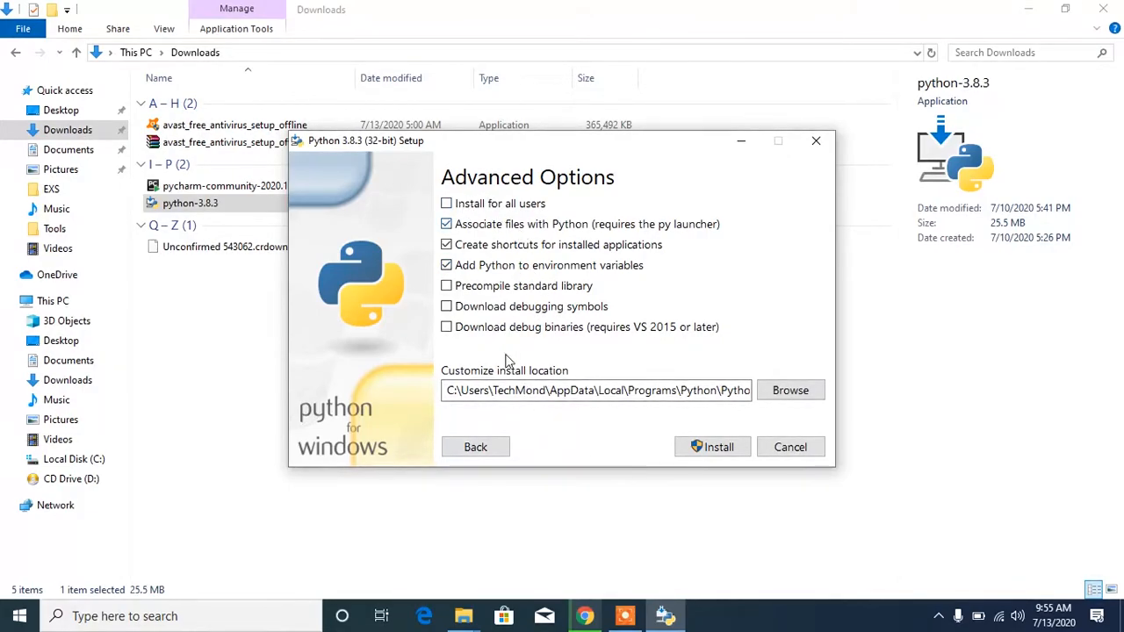
# Change the customized install location to C:\Python38 in the Advanced Options
pyautogui.moveTo(448, 390); pyautogui.dragTo(818, 356)
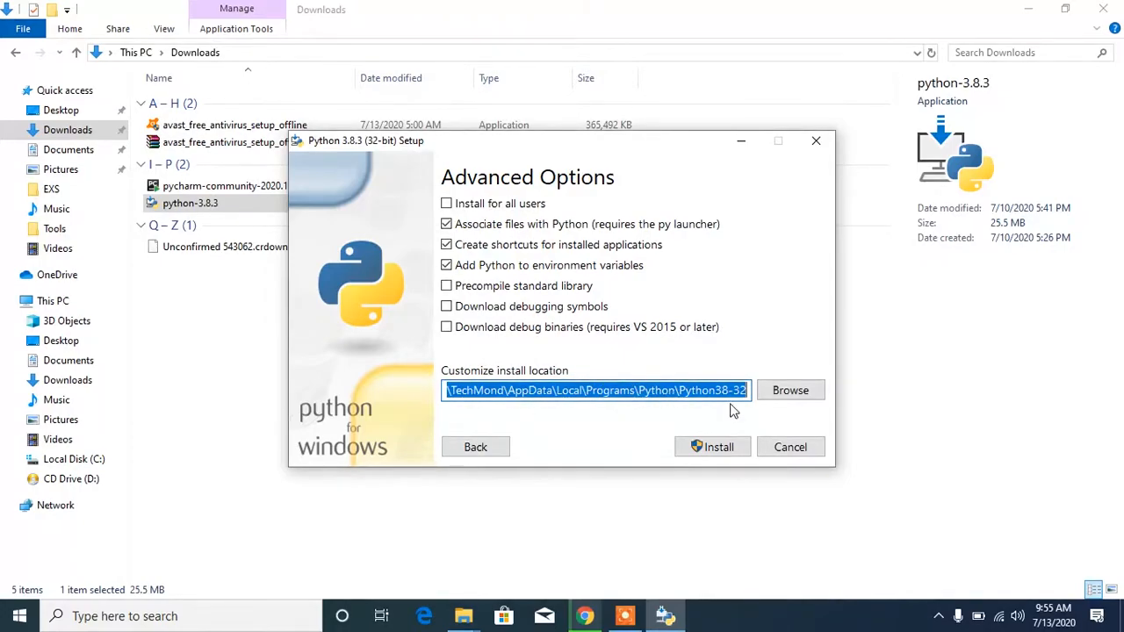
pyautogui.click(681, 390)
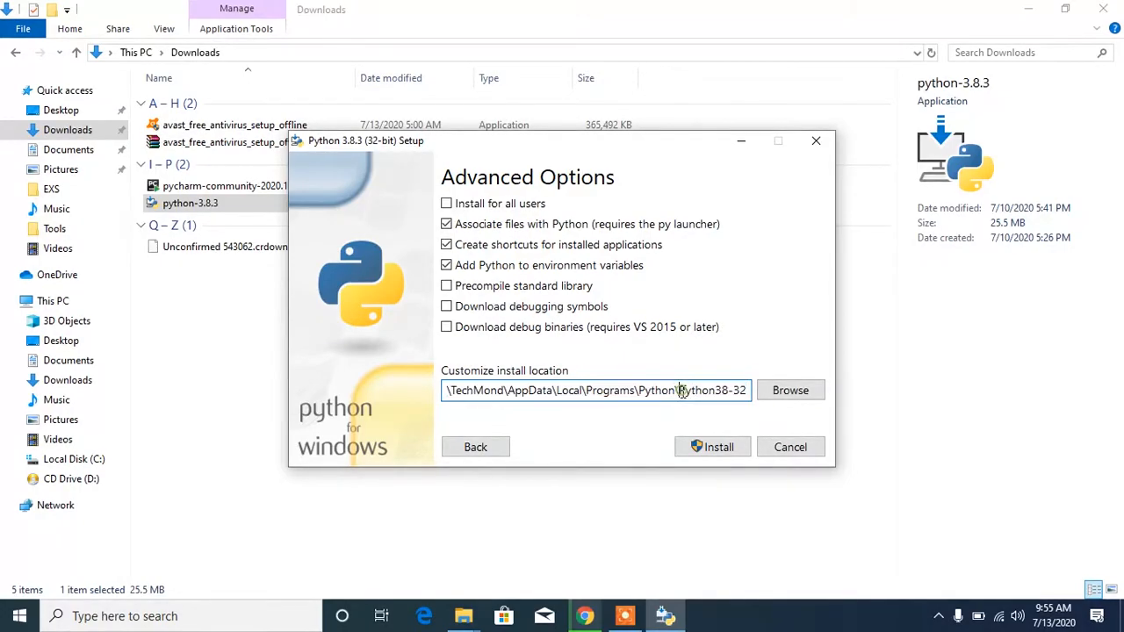
pyautogui.press('BackSpace')
pyautogui.press('BackSpace')
pyautogui.press('BackSpace')
pyautogui.press('BackSpace')
pyautogui.press('BackSpace')
pyautogui.press('BackSpace')
pyautogui.press('BackSpace')
pyautogui.press('BackSpace')
pyautogui.press('BackSpace')
pyautogui.press('BackSpace')
pyautogui.press('BackSpace')
pyautogui.press('BackSpace')
pyautogui.press('BackSpace')
pyautogui.press('BackSpace')
pyautogui.press('BackSpace')
pyautogui.press('BackSpace')
pyautogui.press('BackSpace')
pyautogui.press('BackSpace')
pyautogui.press('BackSpace')
pyautogui.press('BackSpace')
pyautogui.press('BackSpace')
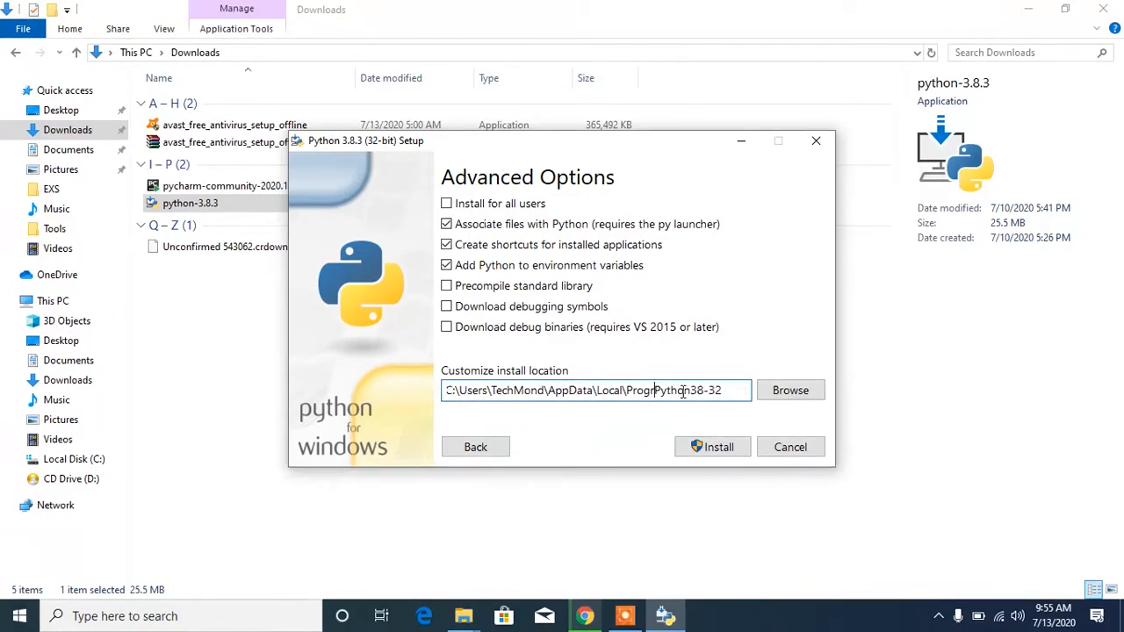
pyautogui.press('BackSpace')
pyautogui.press('BackSpace')
pyautogui.press('BackSpace')
pyautogui.press('BackSpace')
pyautogui.press('BackSpace')
pyautogui.press('BackSpace')
pyautogui.press('BackSpace')
pyautogui.press('BackSpace')
pyautogui.press('BackSpace')
pyautogui.press('BackSpace')
pyautogui.press('BackSpace')
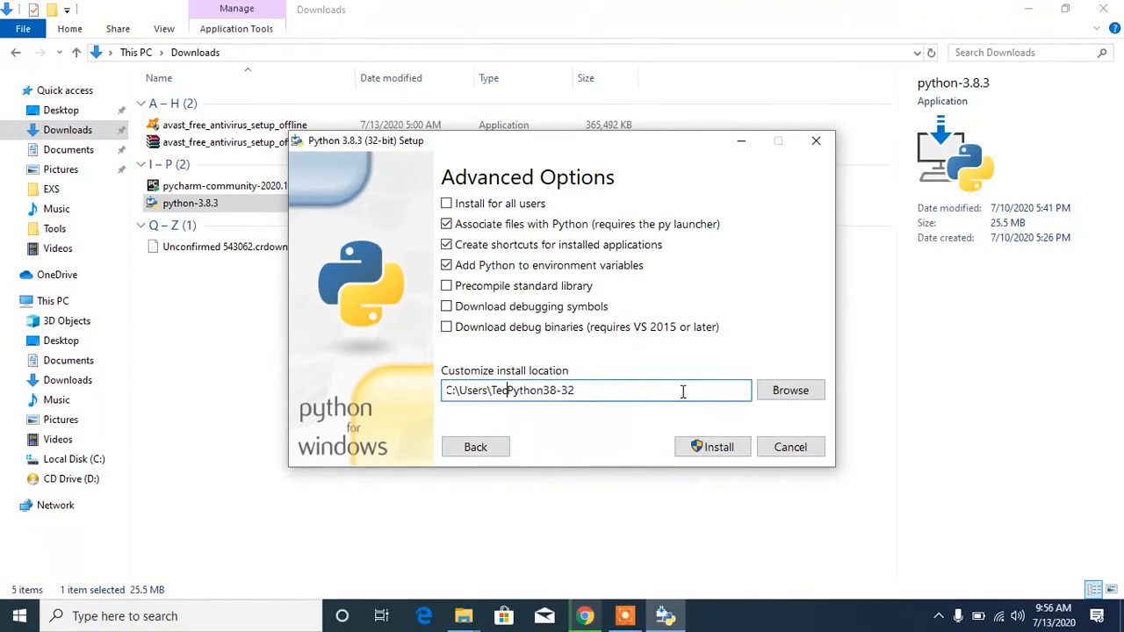
pyautogui.press('BackSpace')
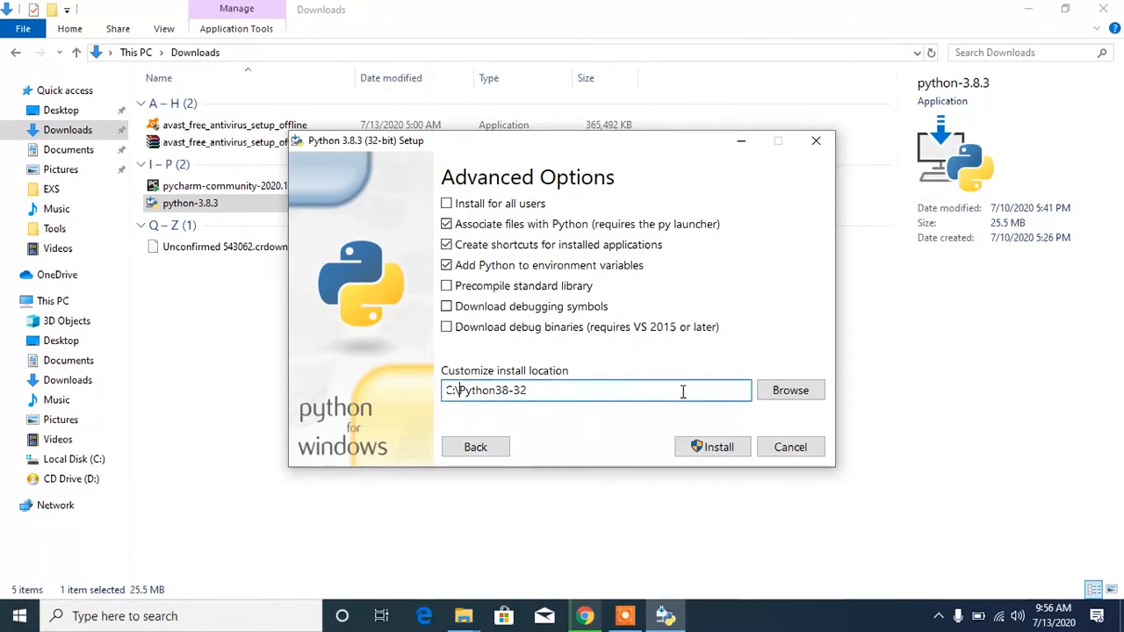
pyautogui.click(634, 389)
pyautogui.press('BackSpace')
pyautogui.press('BackSpace')
pyautogui.press('BackSpace')
pyautogui.press('BackSpace')
pyautogui.write('8')
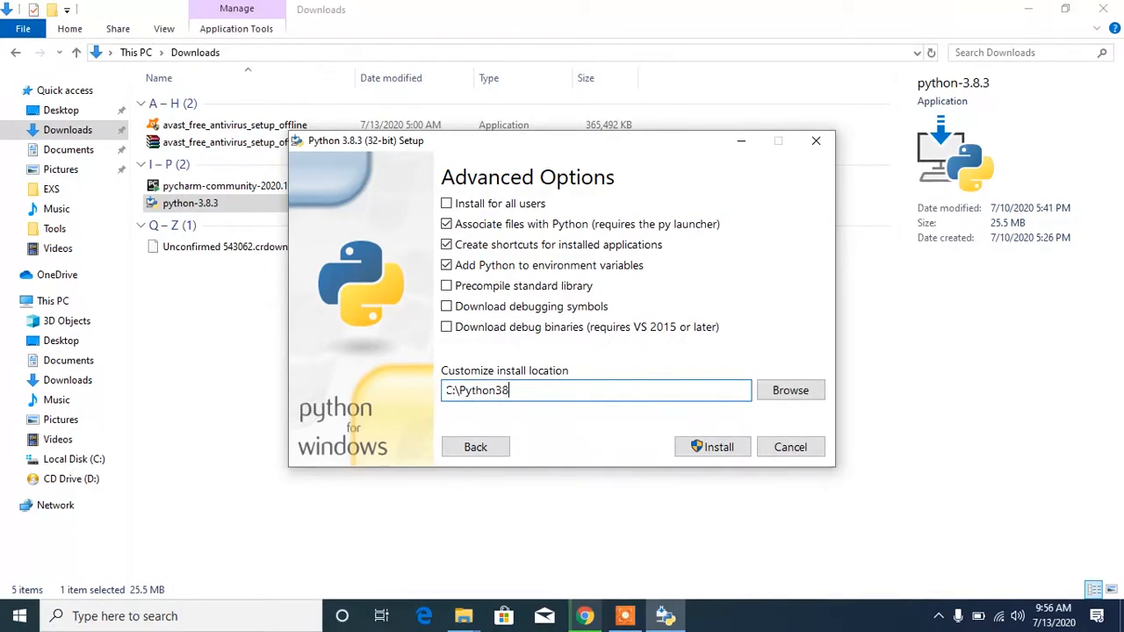
# Install Python with the chosen advanced options, allow the installer to make changes, and close the completed setup
pyautogui.click(713, 450)
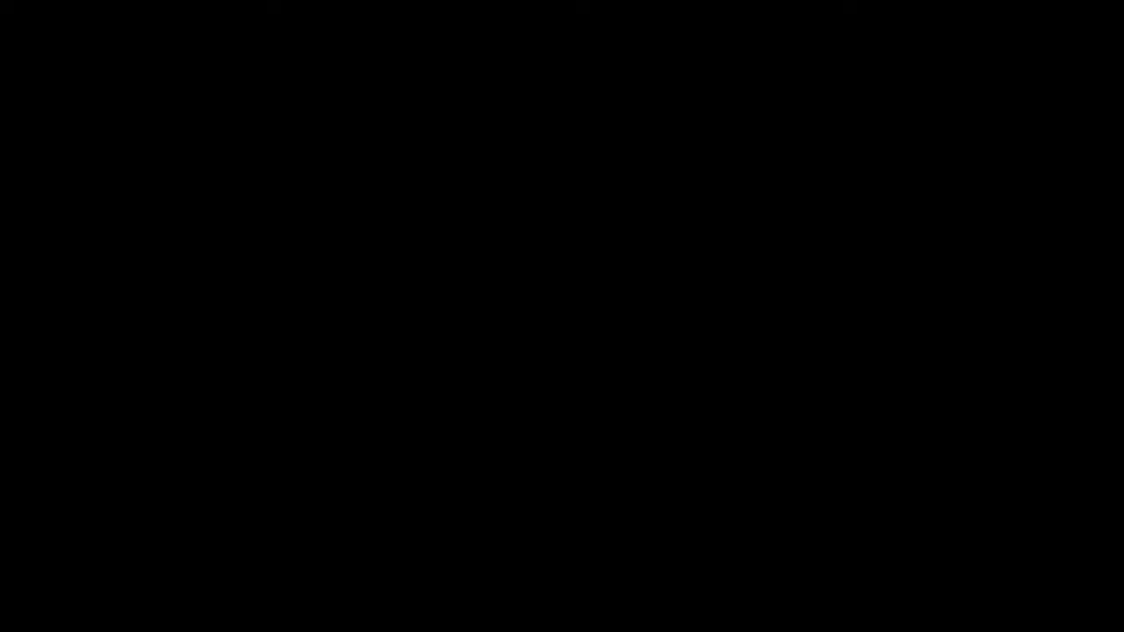
pyautogui.click(550, 428)
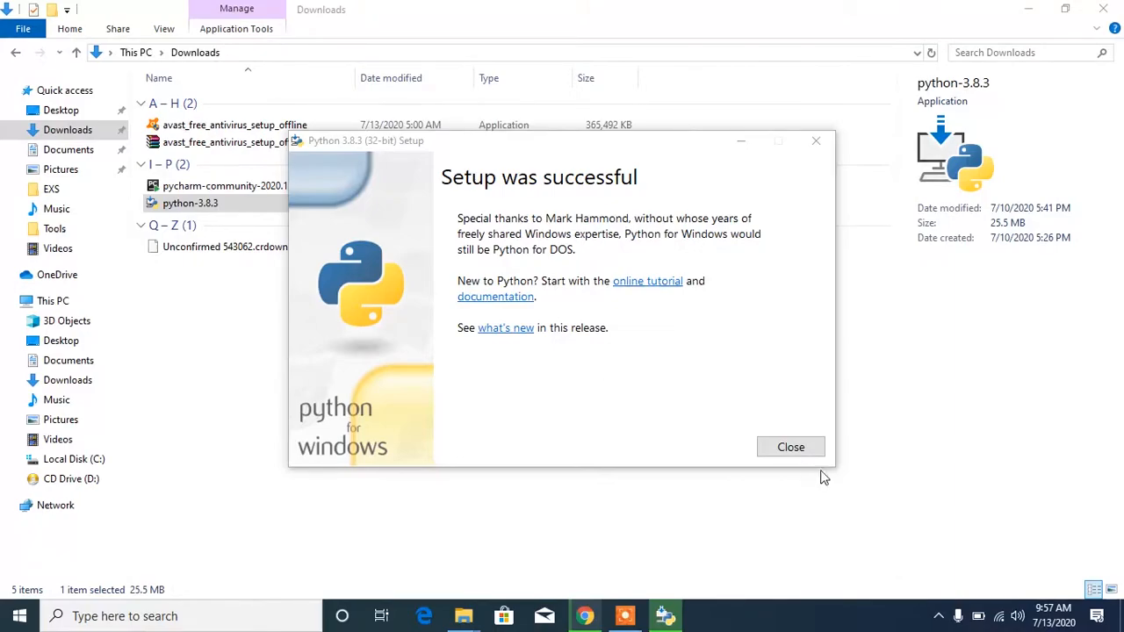
pyautogui.click(796, 454)
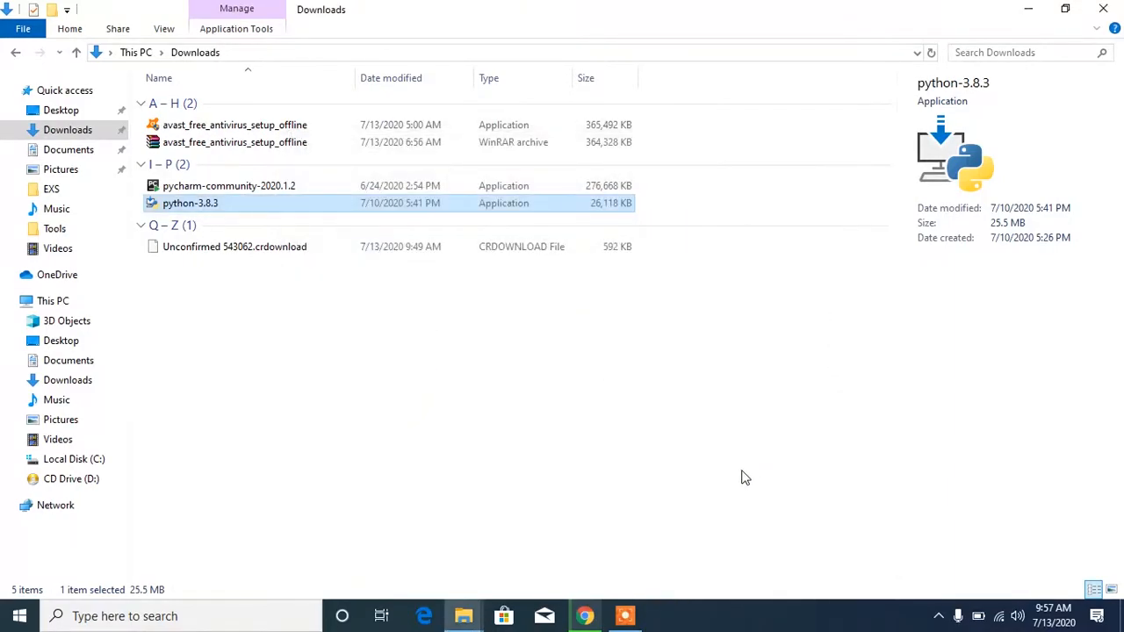
# Open Python 3.8 Module Docs in Microsoft Edge, look through the Index of Modules, and close the documentation
pyautogui.click(19, 616)
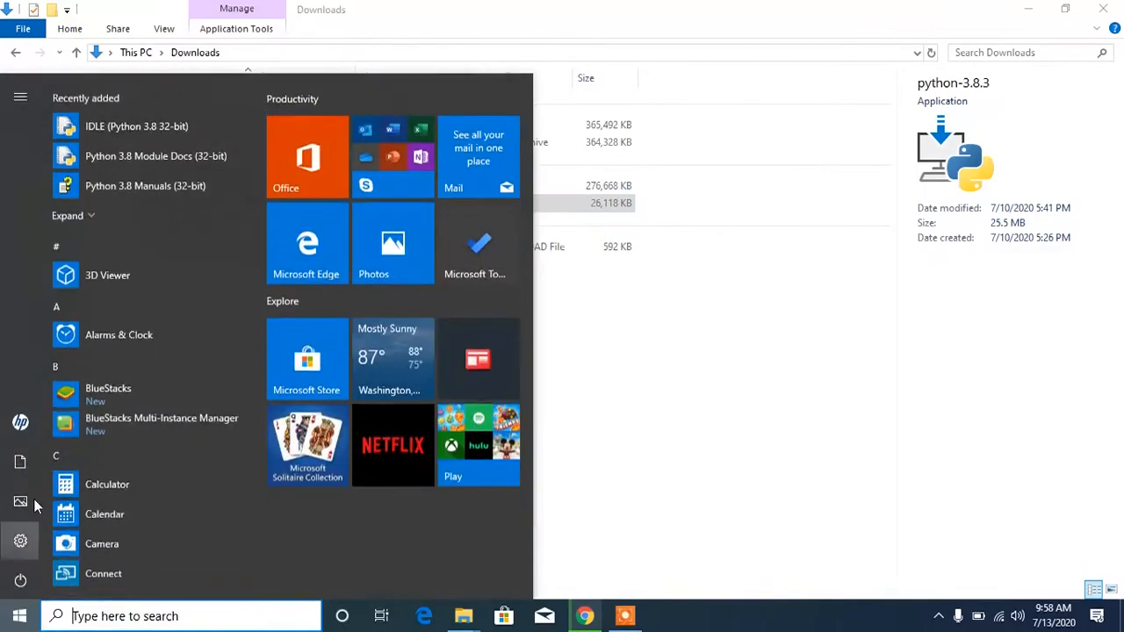
pyautogui.click(95, 157)
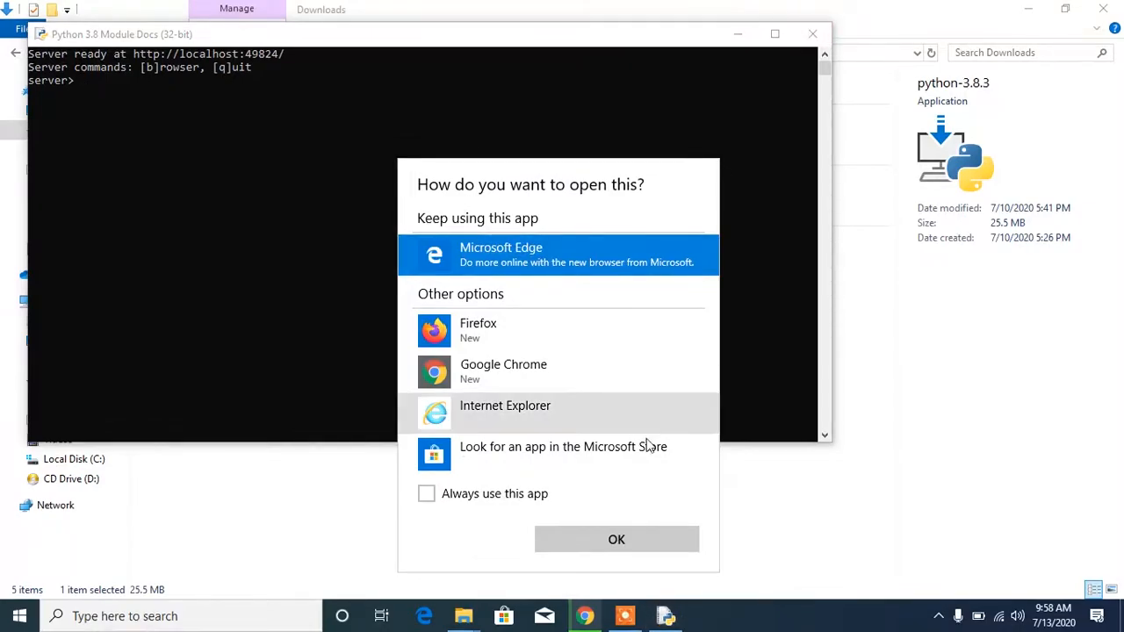
pyautogui.click(619, 539)
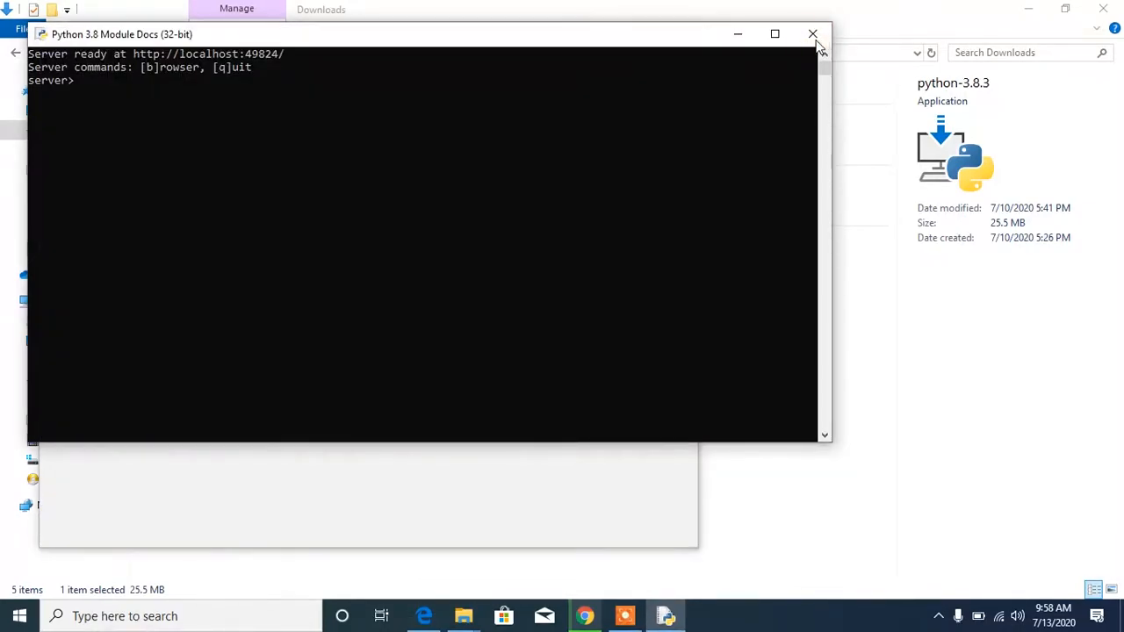
pyautogui.click(815, 40)
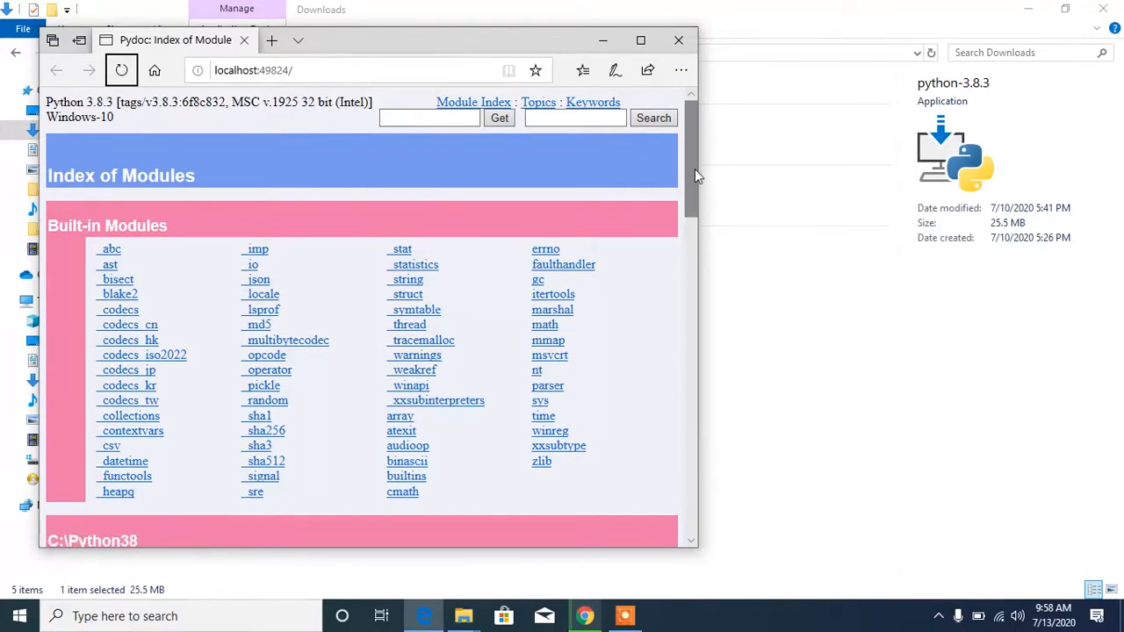
pyautogui.moveTo(688, 161); pyautogui.dragTo(700, 411)
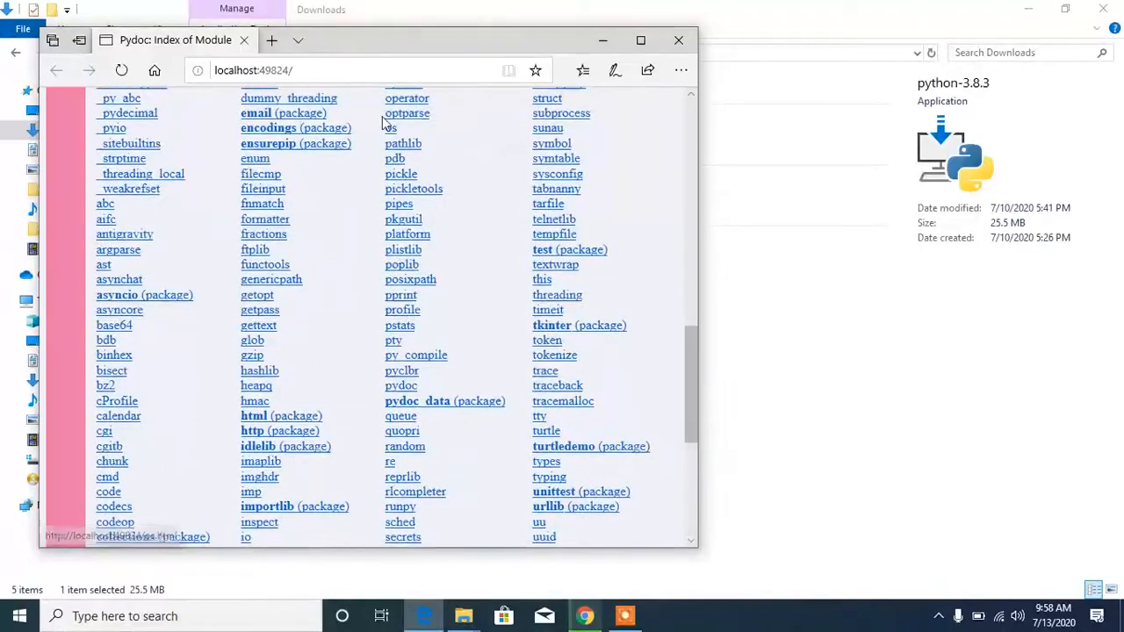
pyautogui.click(324, 70)
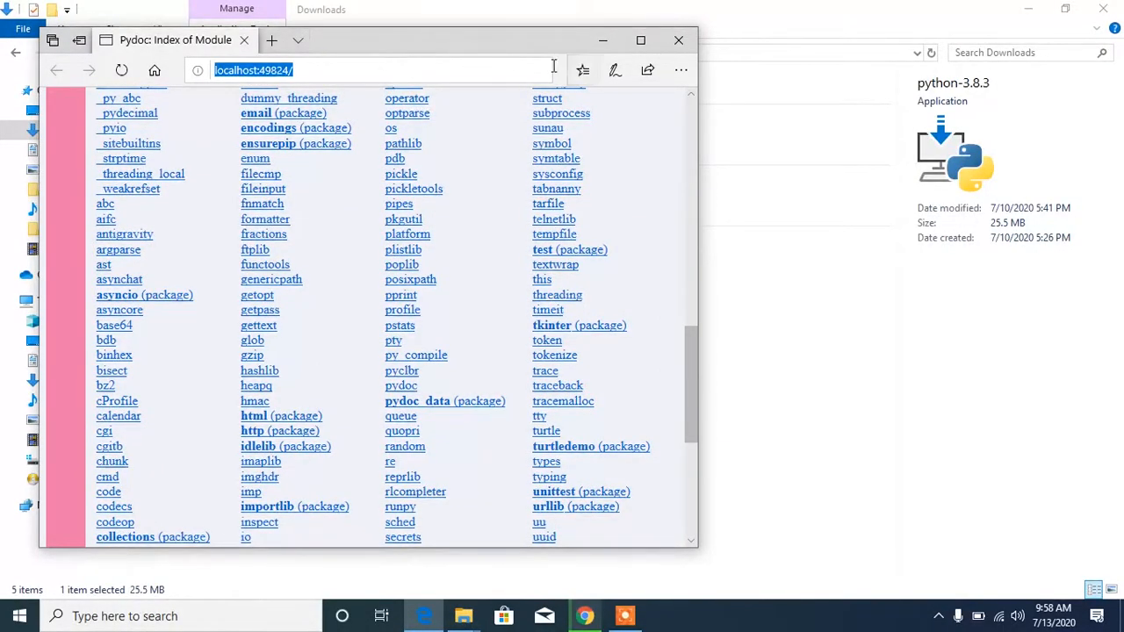
pyautogui.click(678, 41)
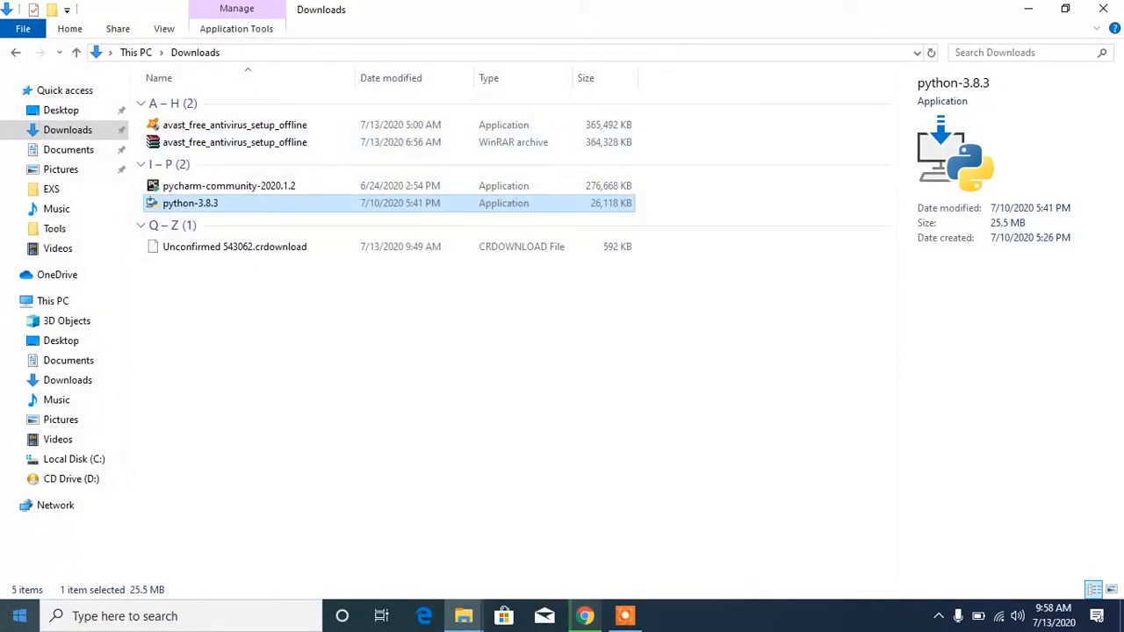
# Launch IDLE (Python 3.8 32-bit), run print("Hello World") in the shell, and highlight the output line
pyautogui.click(19, 616)
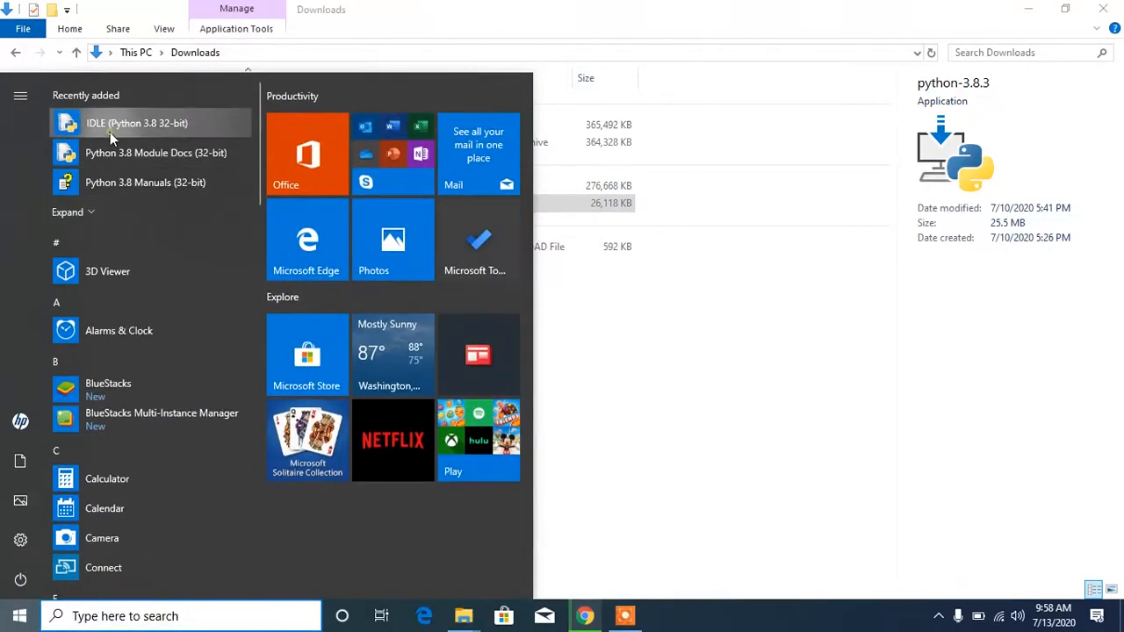
pyautogui.click(109, 132)
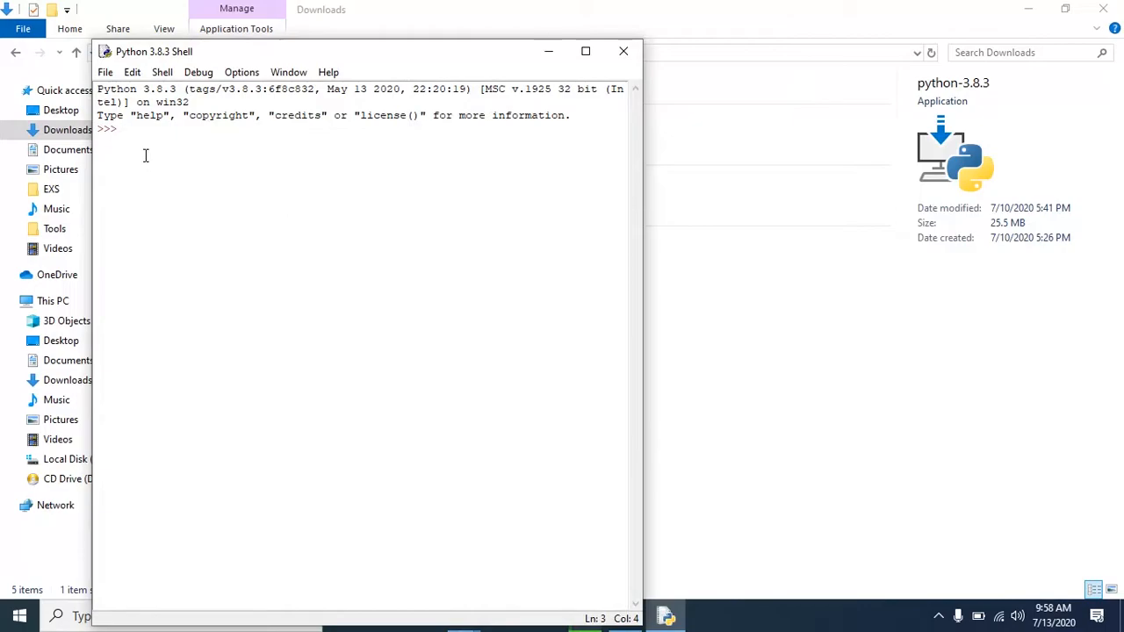
pyautogui.write('print(""')
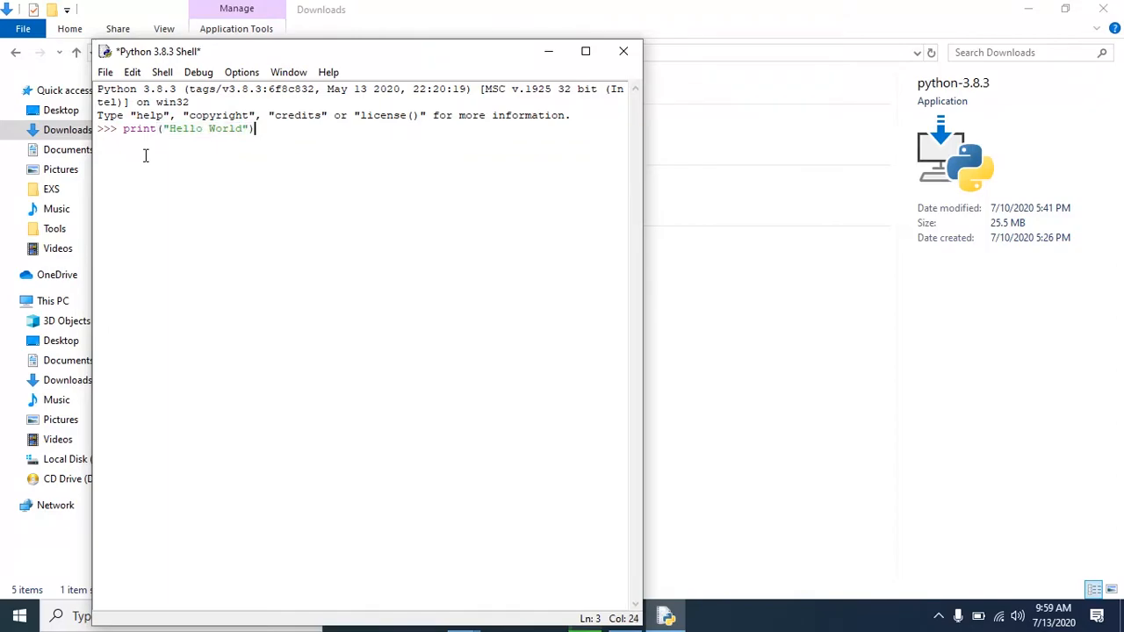
pyautogui.press('Return')
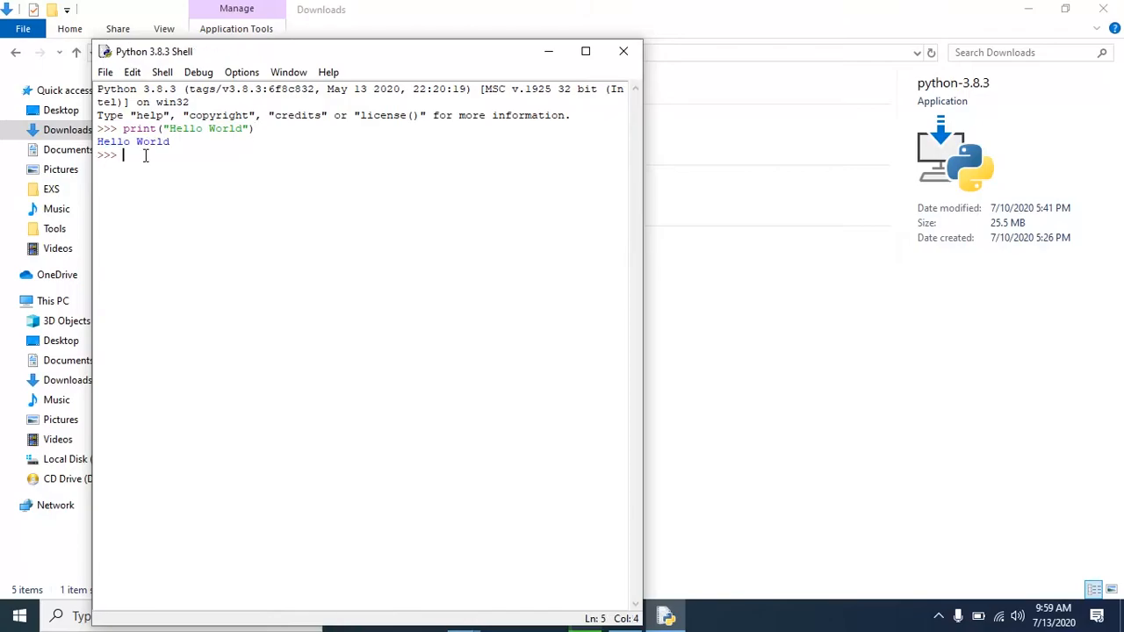
pyautogui.moveTo(98, 142); pyautogui.dragTo(170, 143)
# Try a new IDLE script file with the text lfldkkldknvn, view its Save As dialog, and discard the file unsaved
pyautogui.click(105, 72)
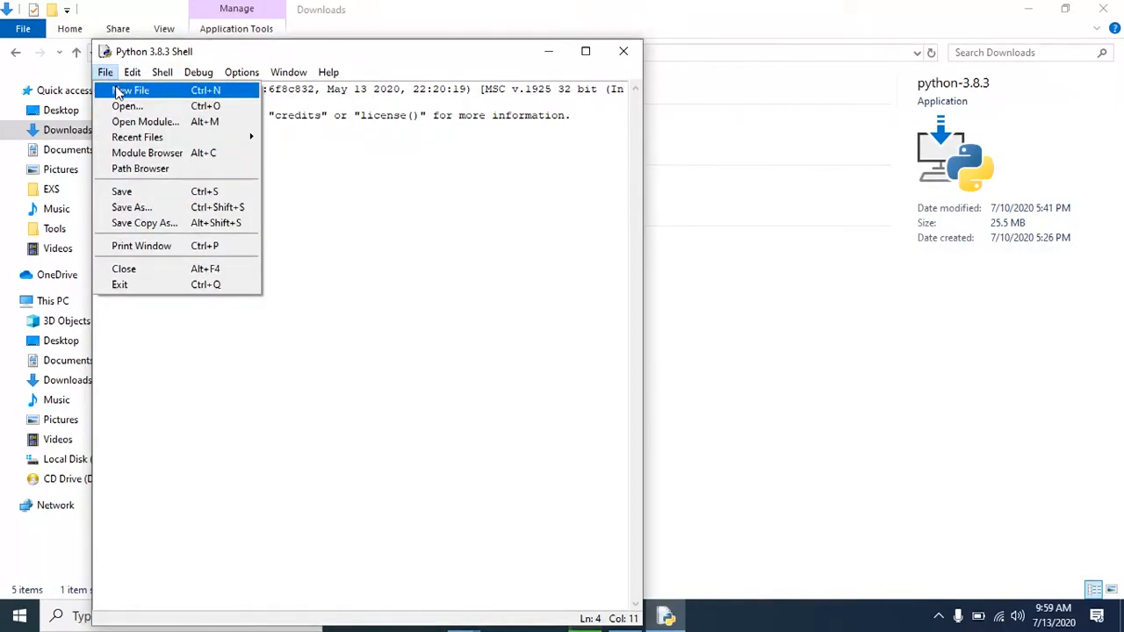
pyautogui.click(119, 91)
pyautogui.write('lfldkkldknvn')
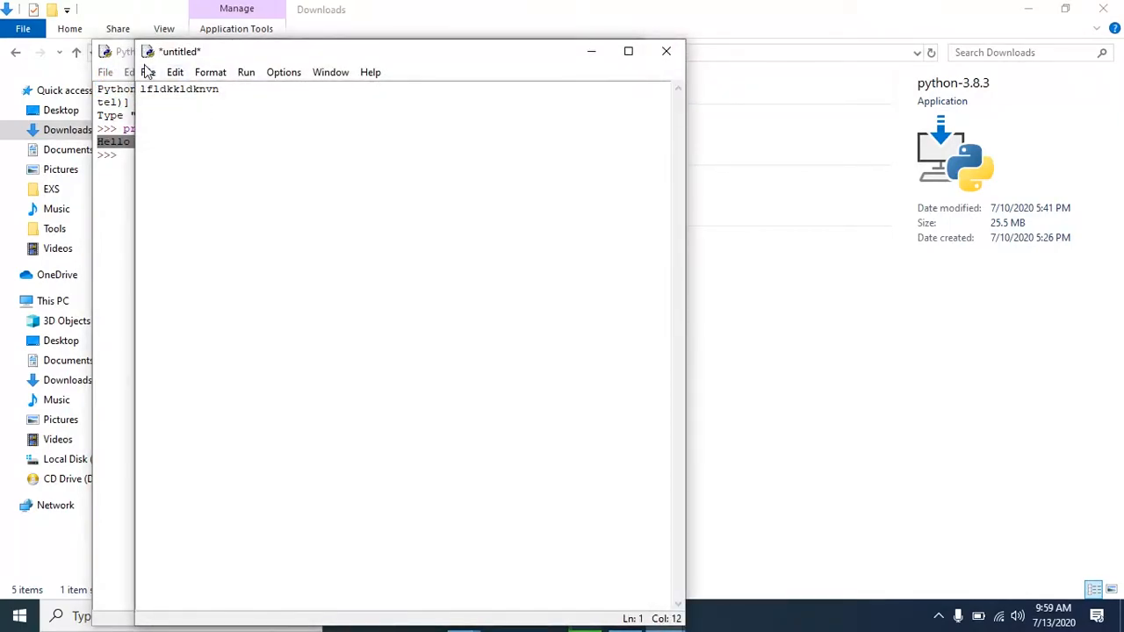
pyautogui.click(146, 72)
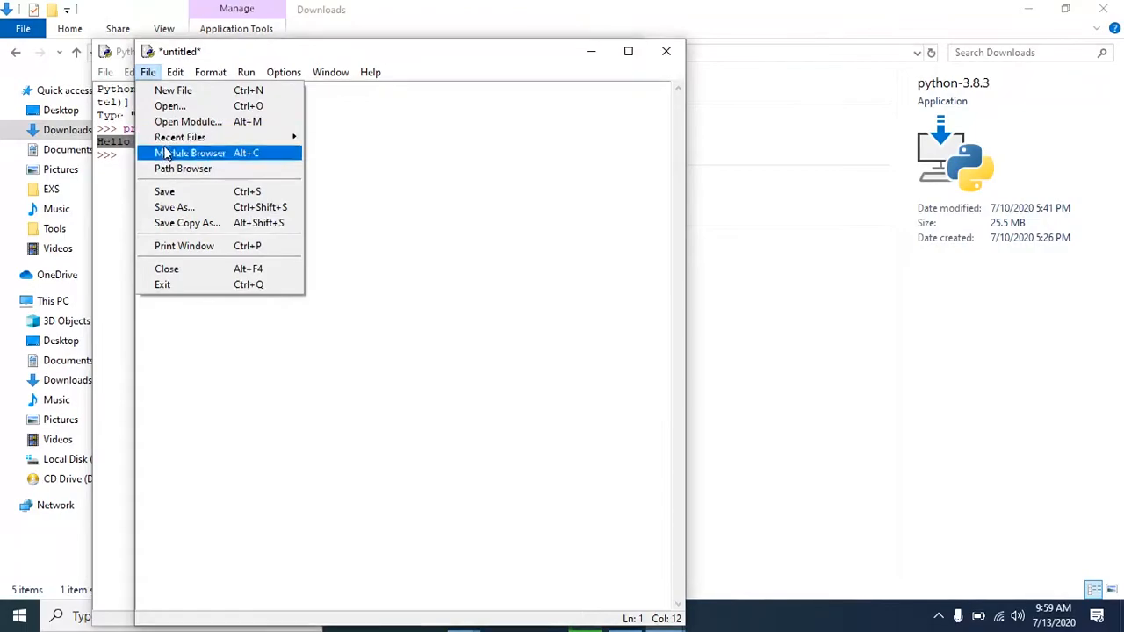
pyautogui.click(175, 208)
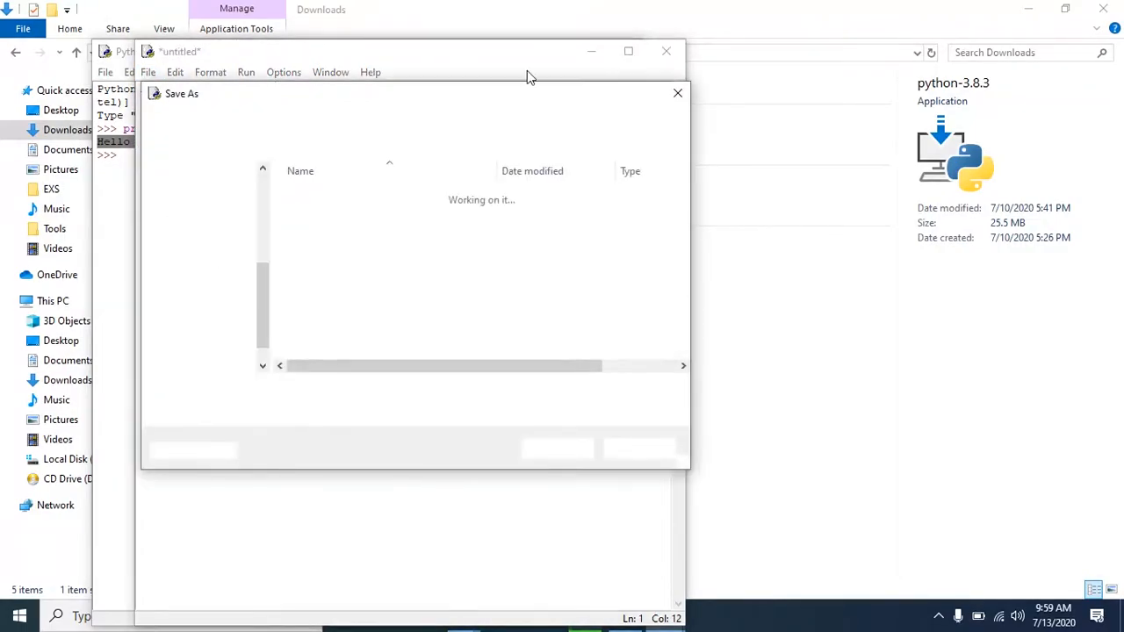
pyautogui.click(673, 95)
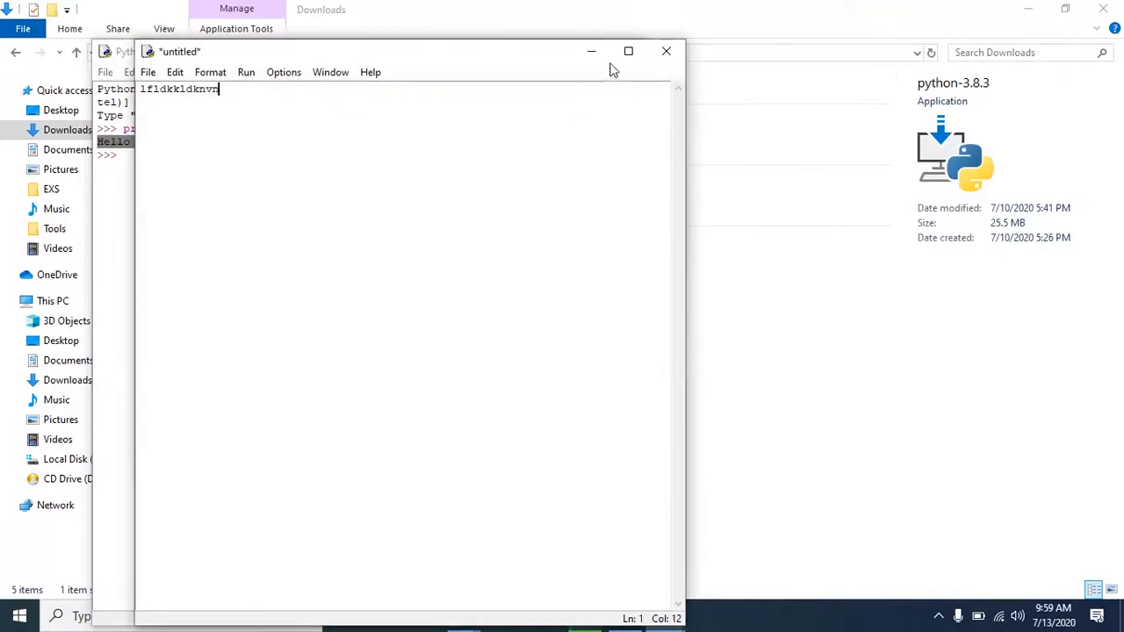
pyautogui.click(666, 51)
pyautogui.click(619, 367)
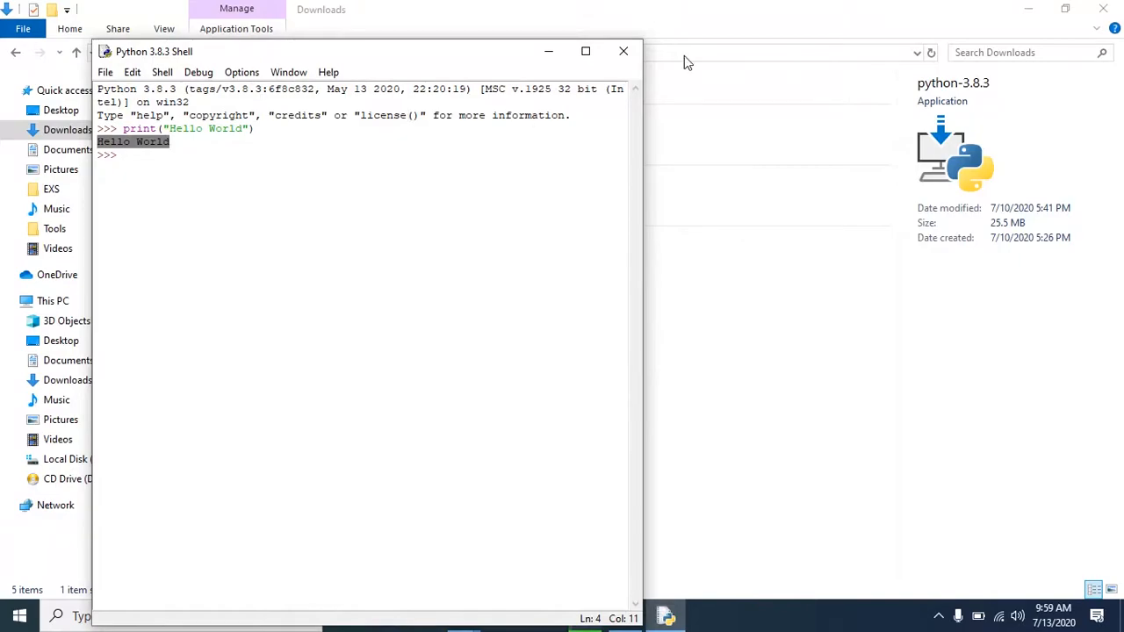
# Close the Python shell, launch the pycharm-community-2020.1.2 installer from Downloads, and allow it to make changes
pyautogui.click(623, 51)
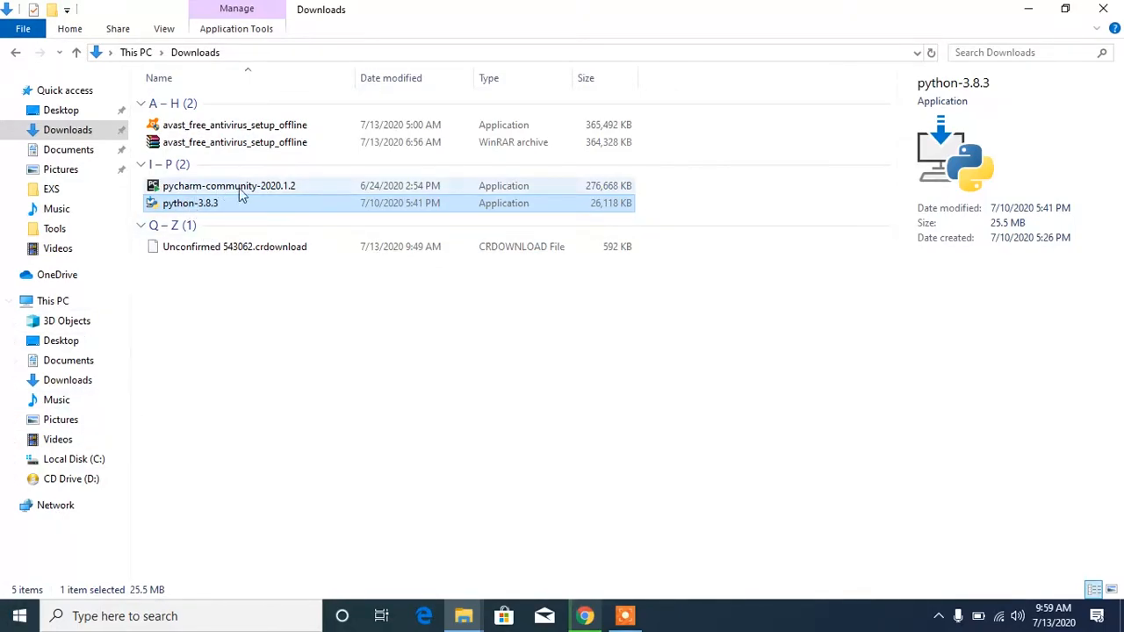
pyautogui.click(277, 189)
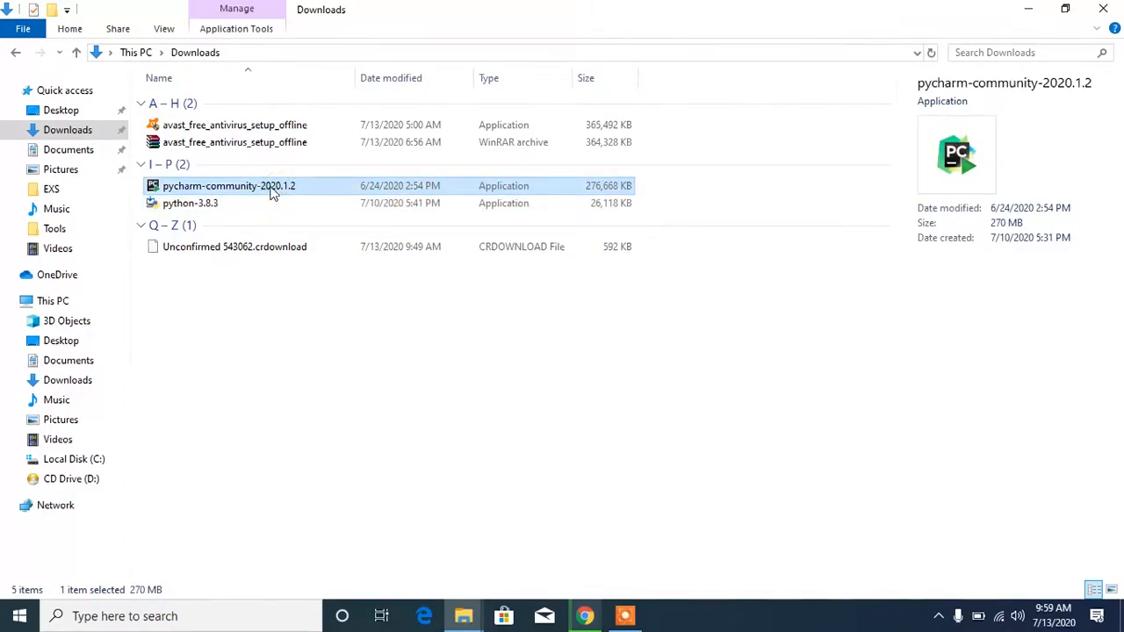
pyautogui.doubleClick(181, 188)
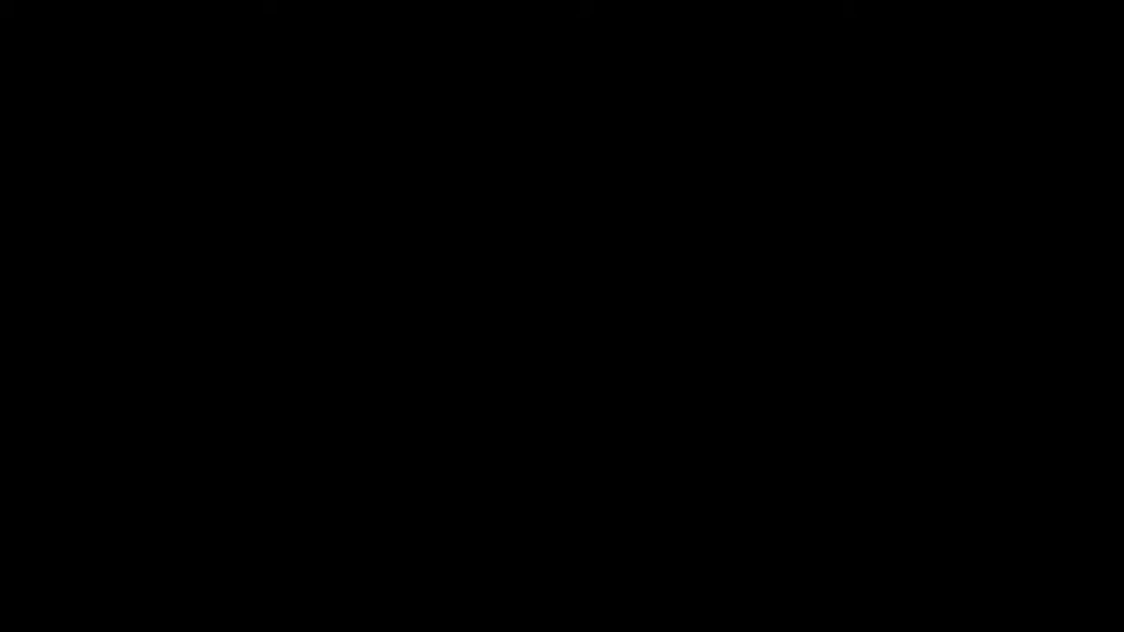
pyautogui.click(487, 408)
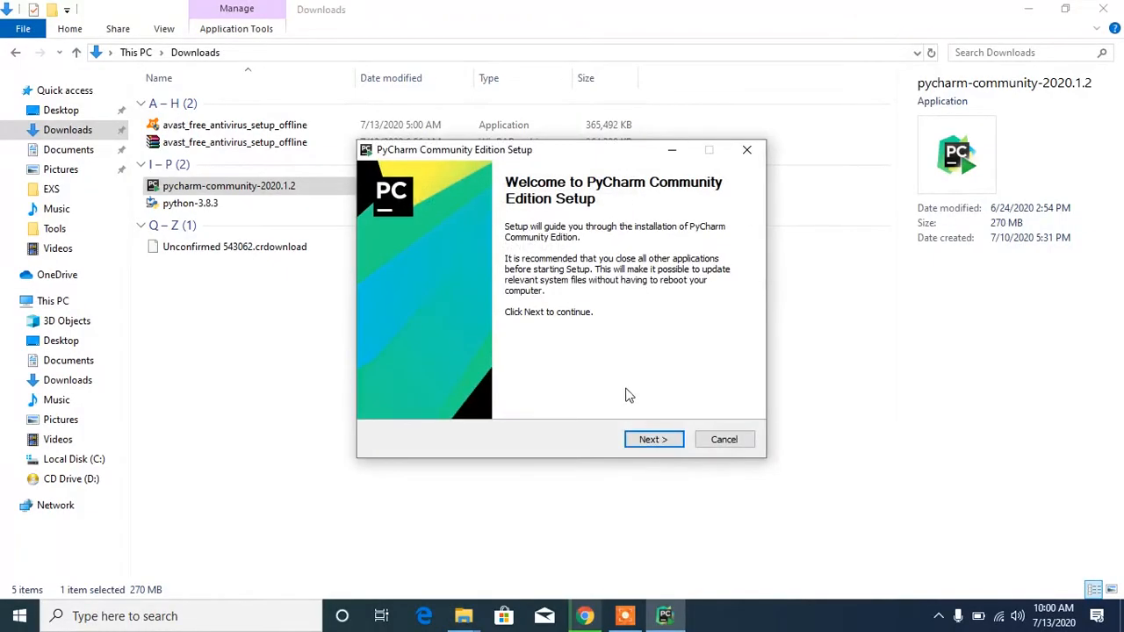
# Install PyCharm in the default folder, adding the launchers directory to PATH and toggling the .py association, and finish setup with manual reboot chosen
pyautogui.click(650, 437)
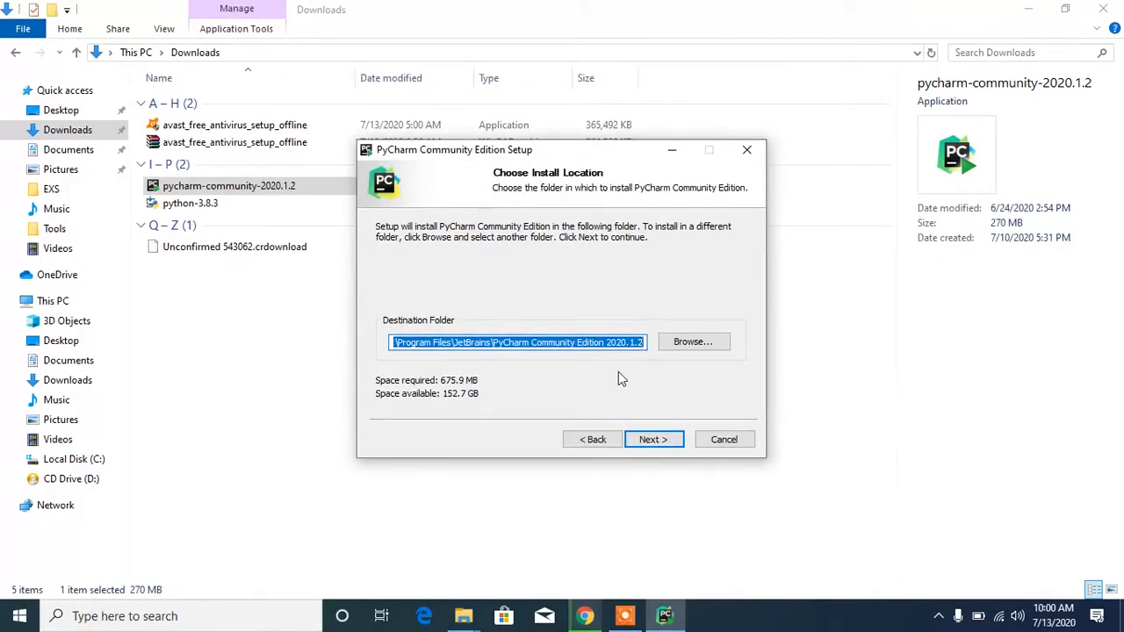
pyautogui.click(648, 439)
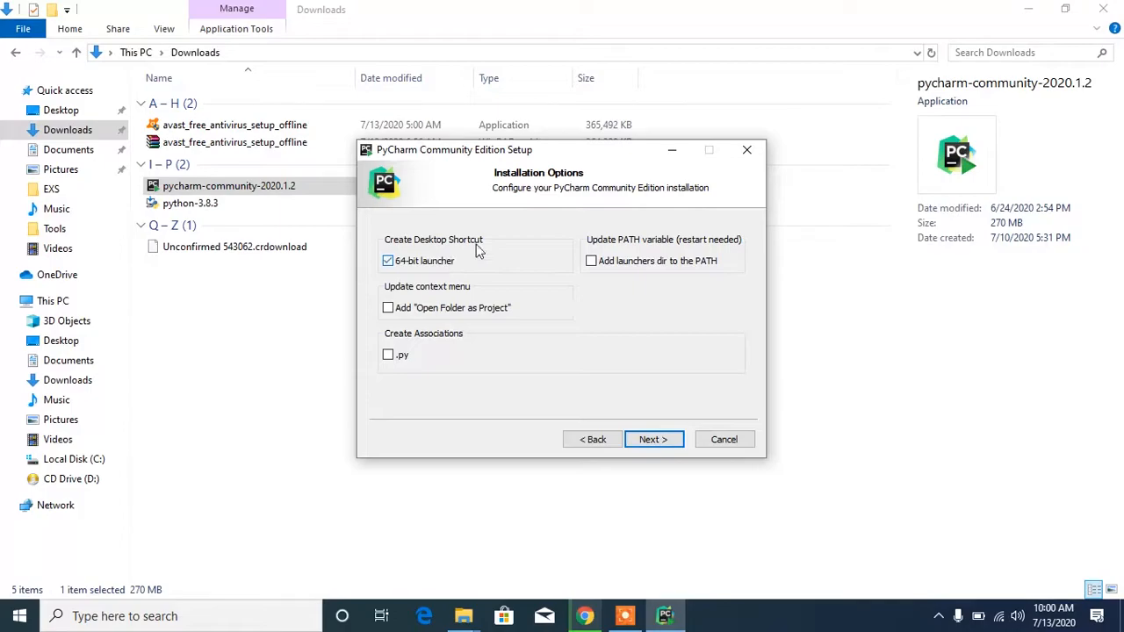
pyautogui.click(658, 265)
pyautogui.click(388, 357)
pyautogui.click(391, 363)
pyautogui.click(660, 448)
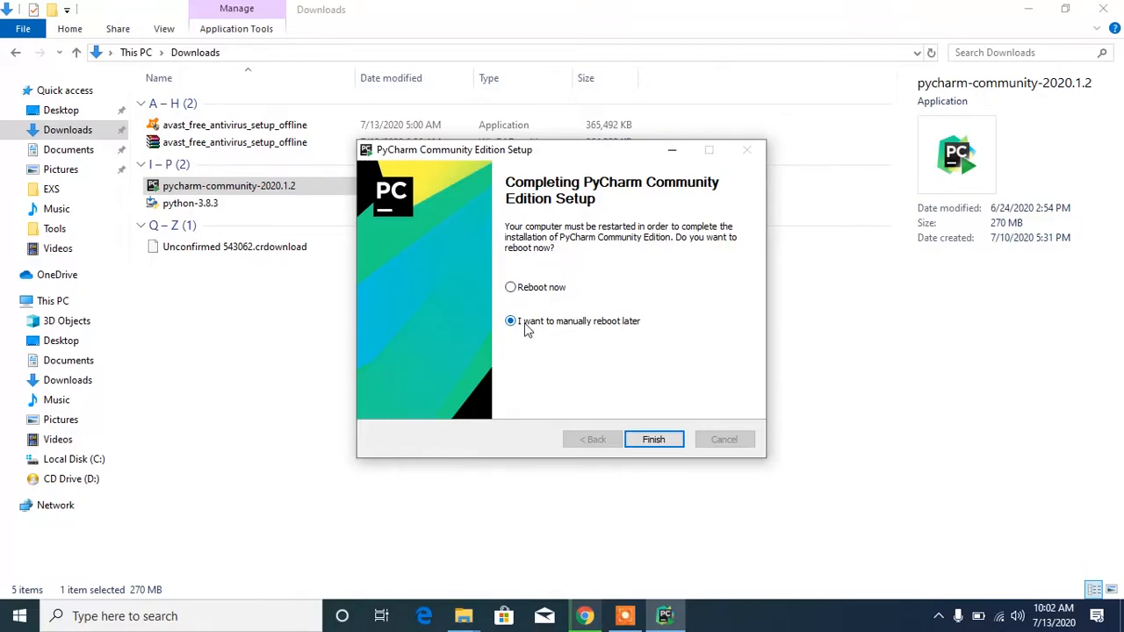
pyautogui.click(664, 446)
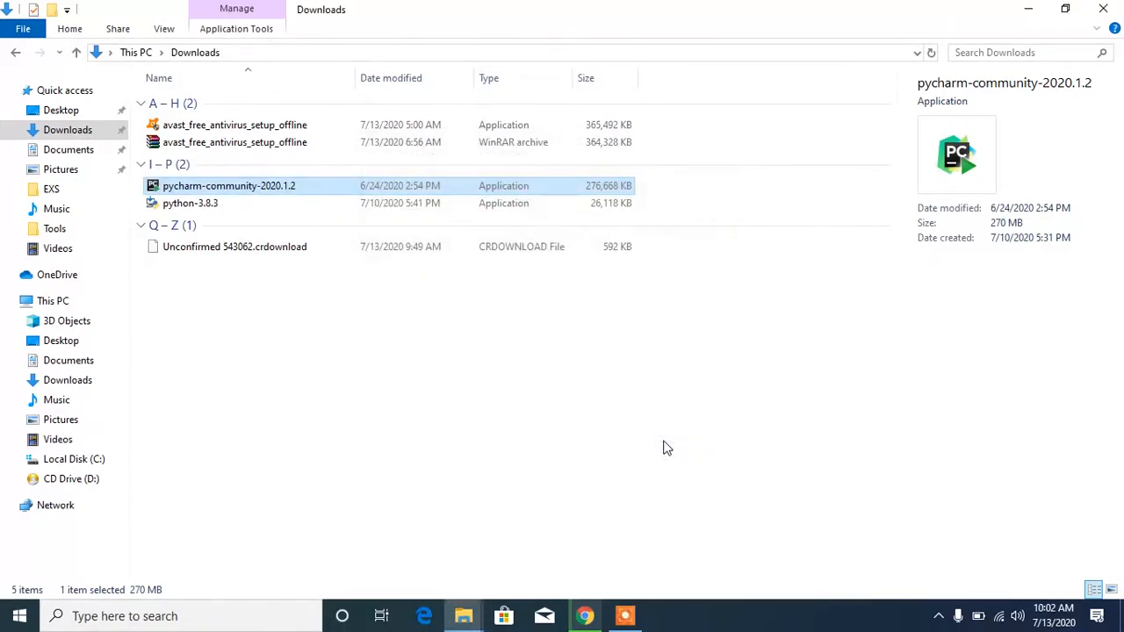
# Close File Explorer and start PyCharm Community from its desktop shortcut without importing settings
pyautogui.click(1103, 9)
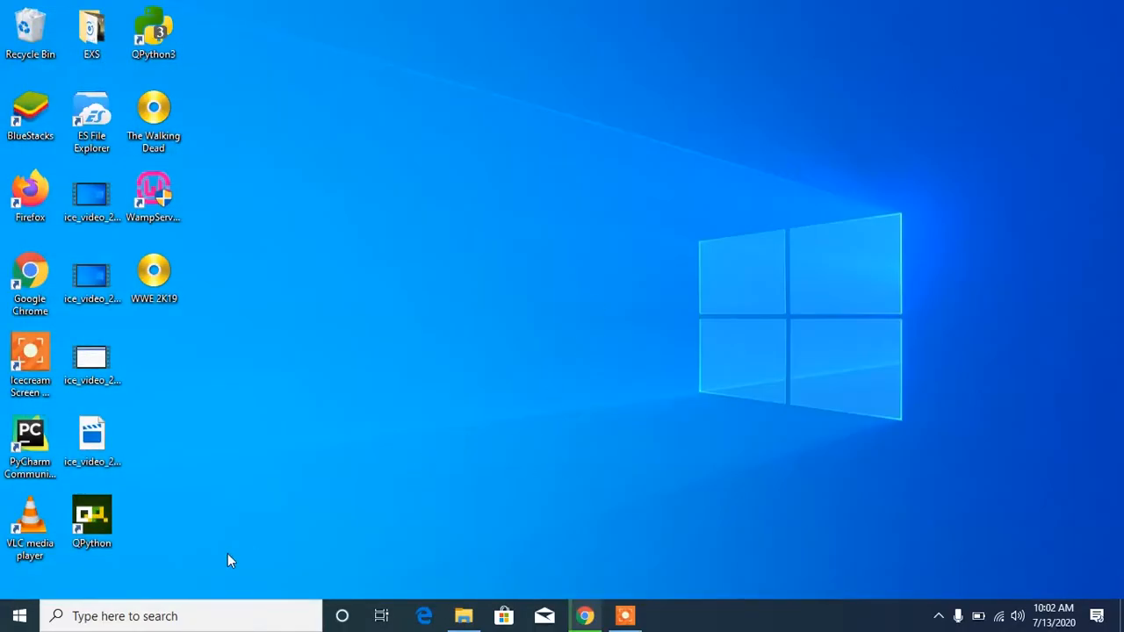
pyautogui.click(31, 444)
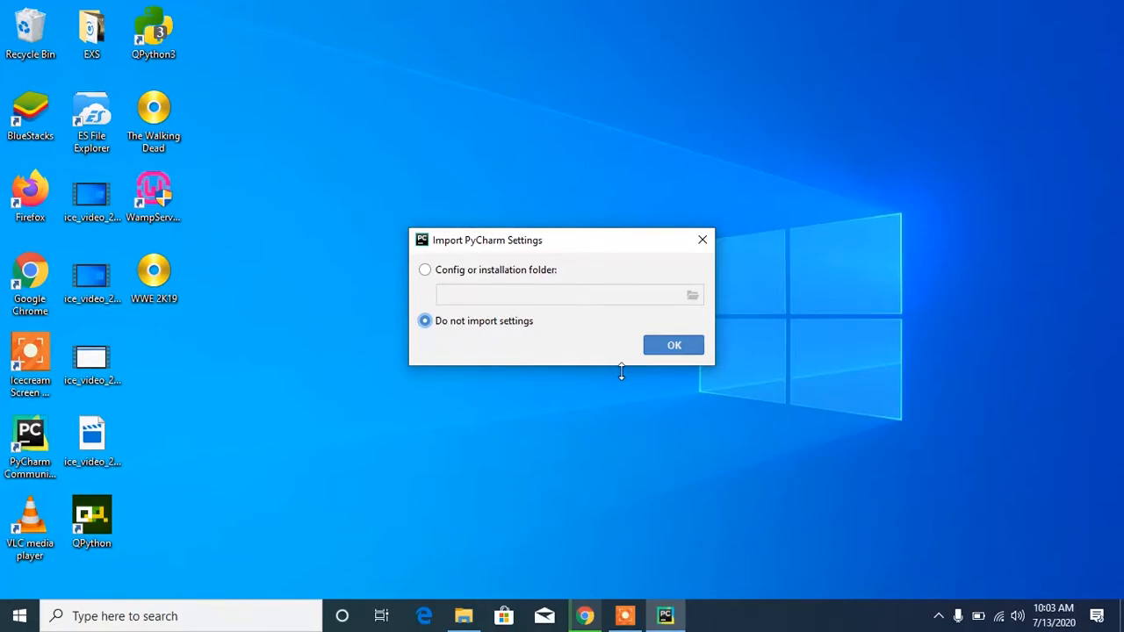
pyautogui.click(666, 351)
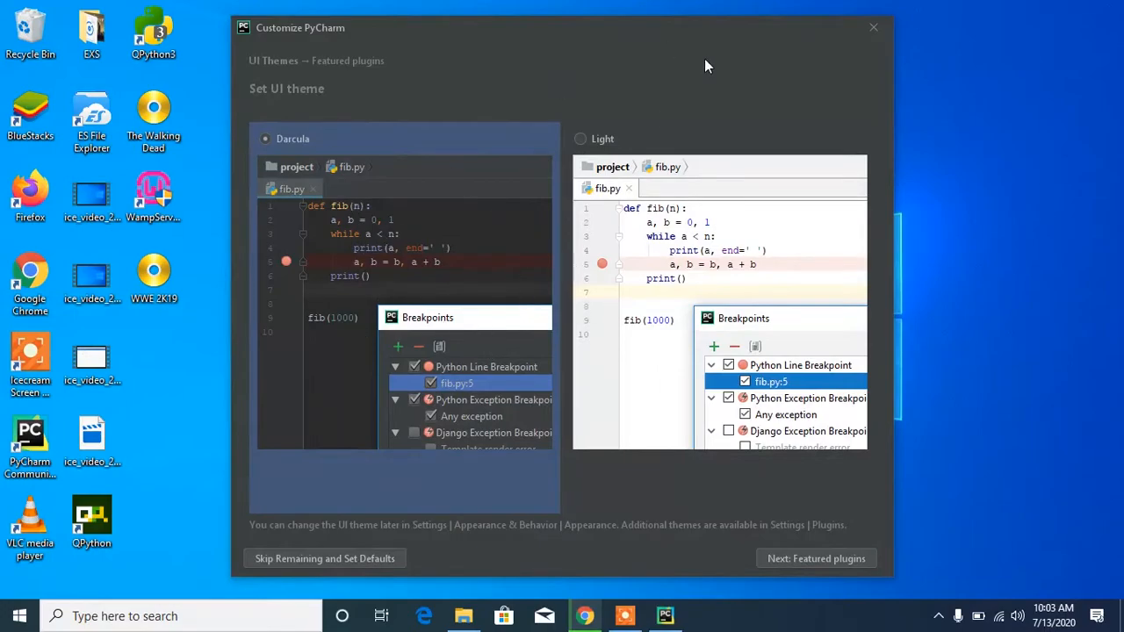
# Preview the Light theme, set the UI theme to Darcula, and install the R language support plugin from the featured plugins
pyautogui.click(667, 279)
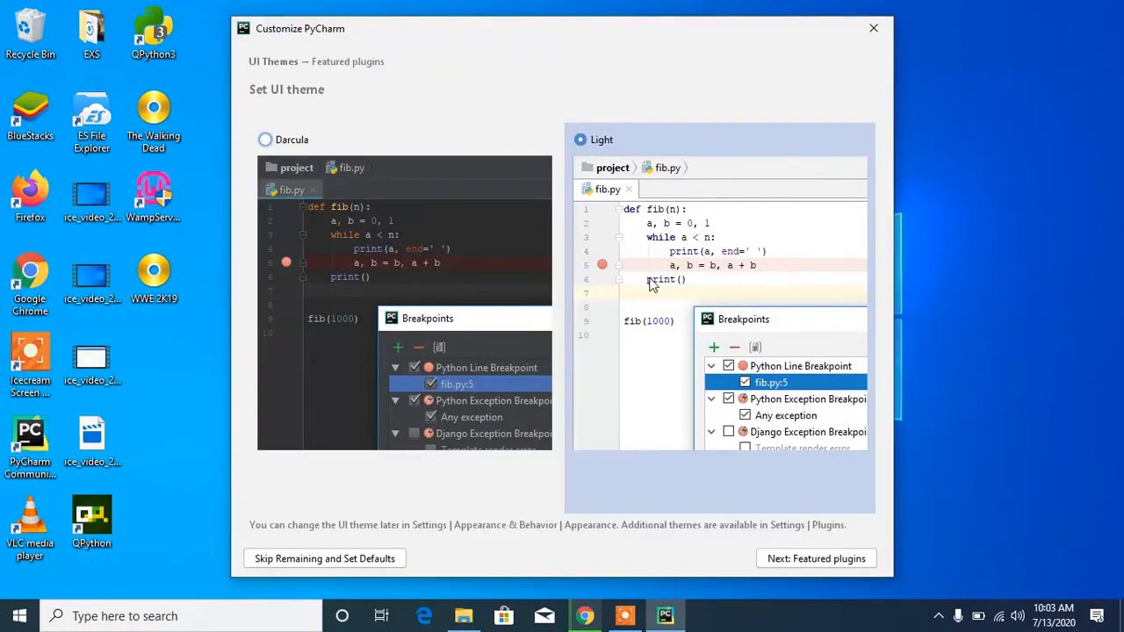
pyautogui.click(501, 268)
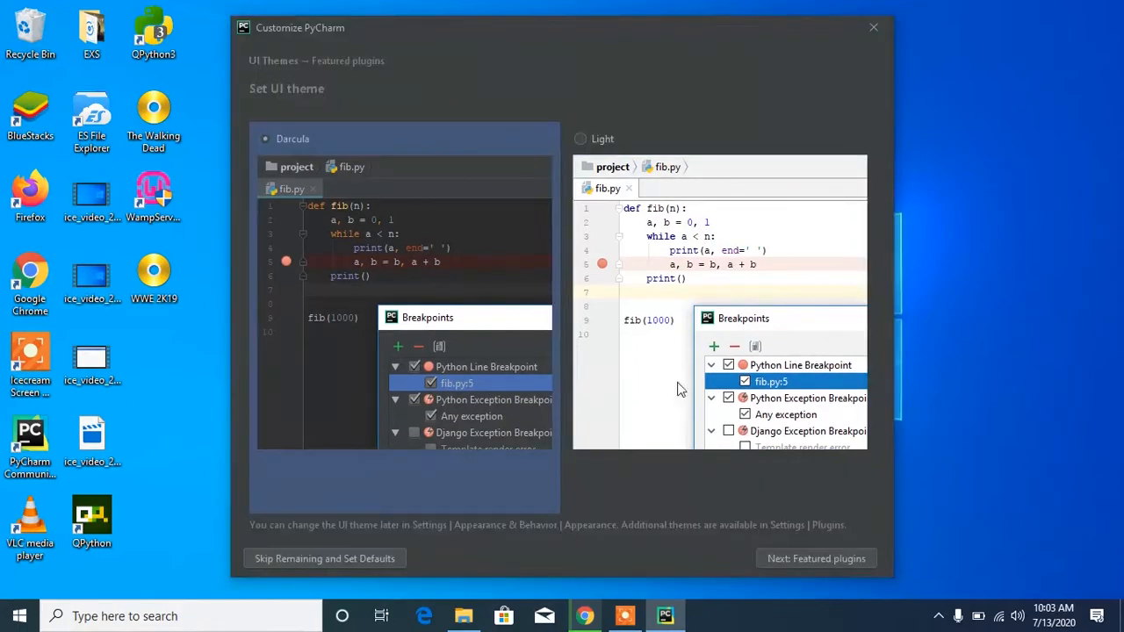
pyautogui.click(825, 559)
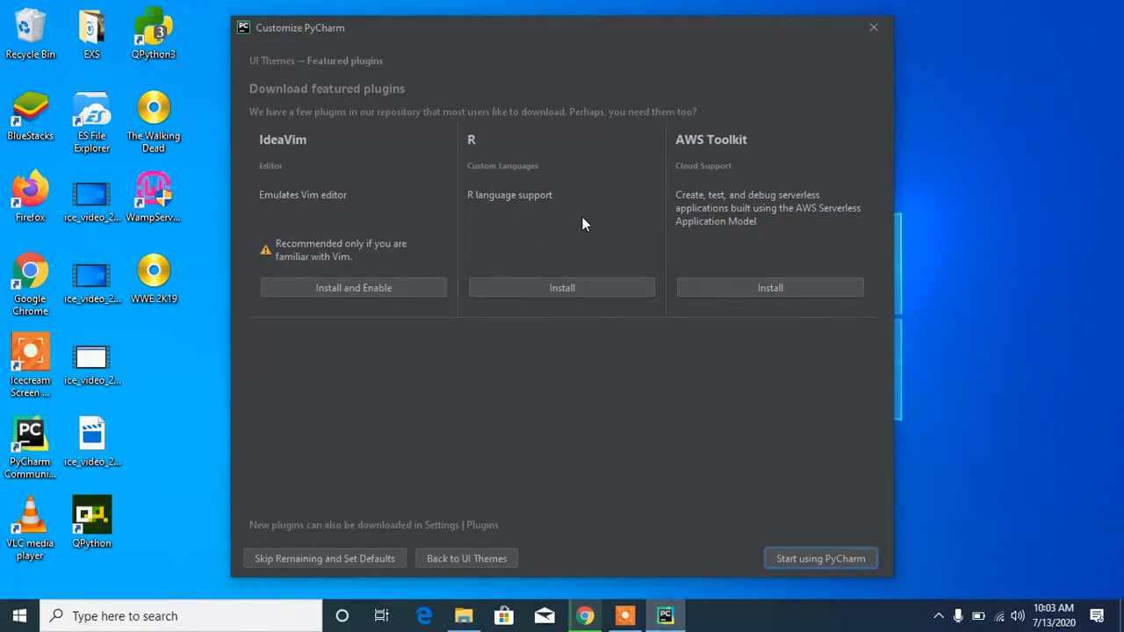
pyautogui.click(546, 287)
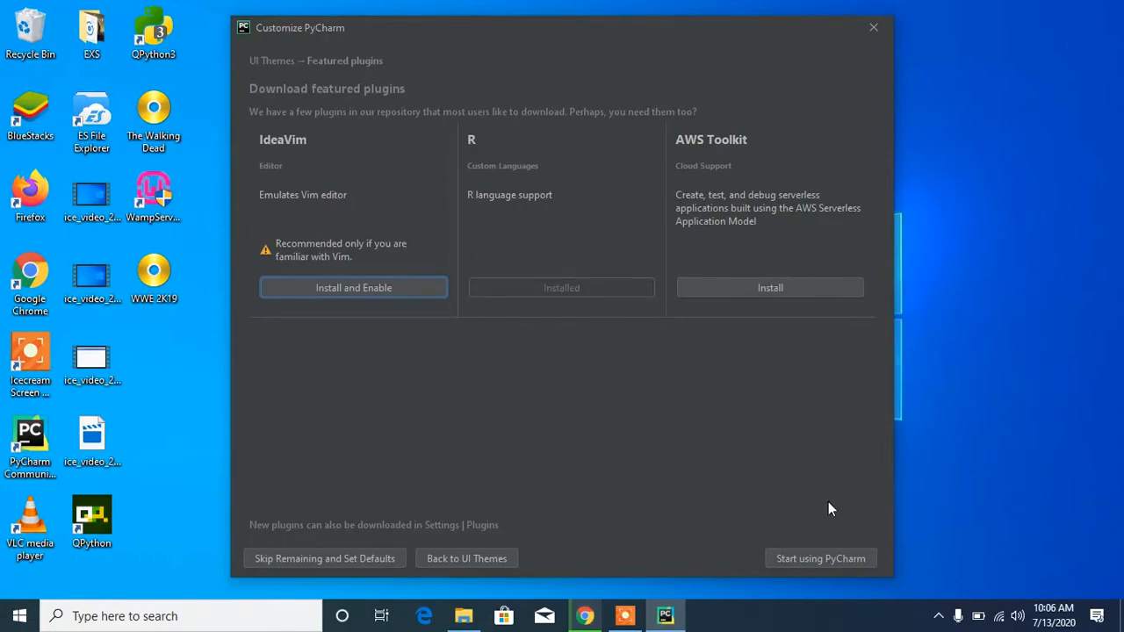
# Finish the first-run customization to start PyCharm, and open and dismiss the Get from Version Control dialog
pyautogui.click(814, 558)
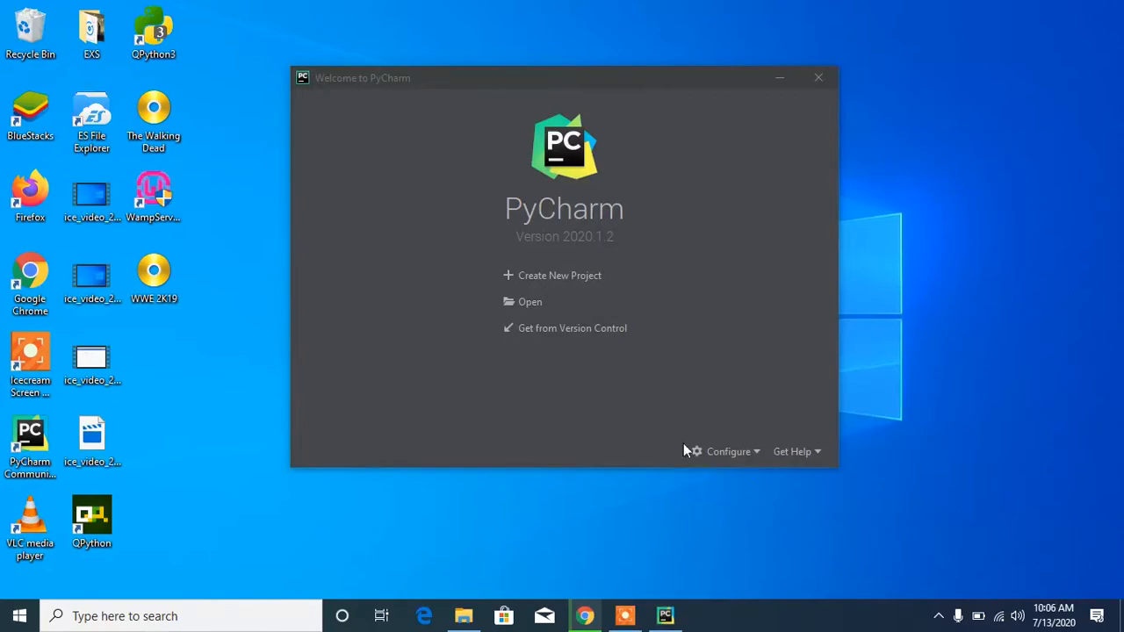
pyautogui.click(537, 332)
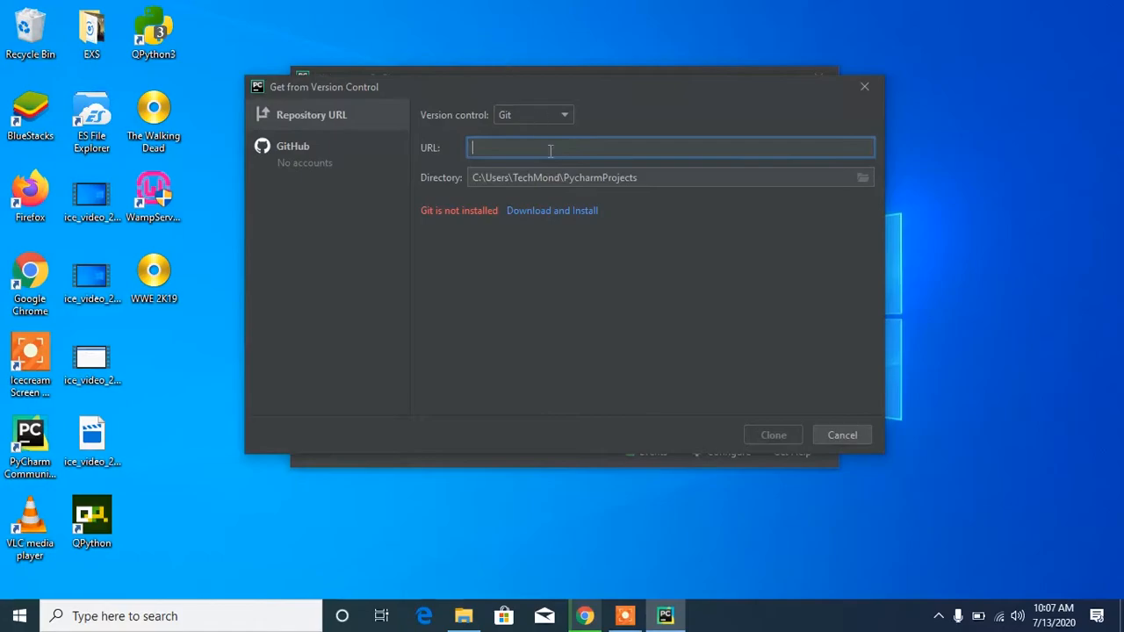
pyautogui.click(864, 89)
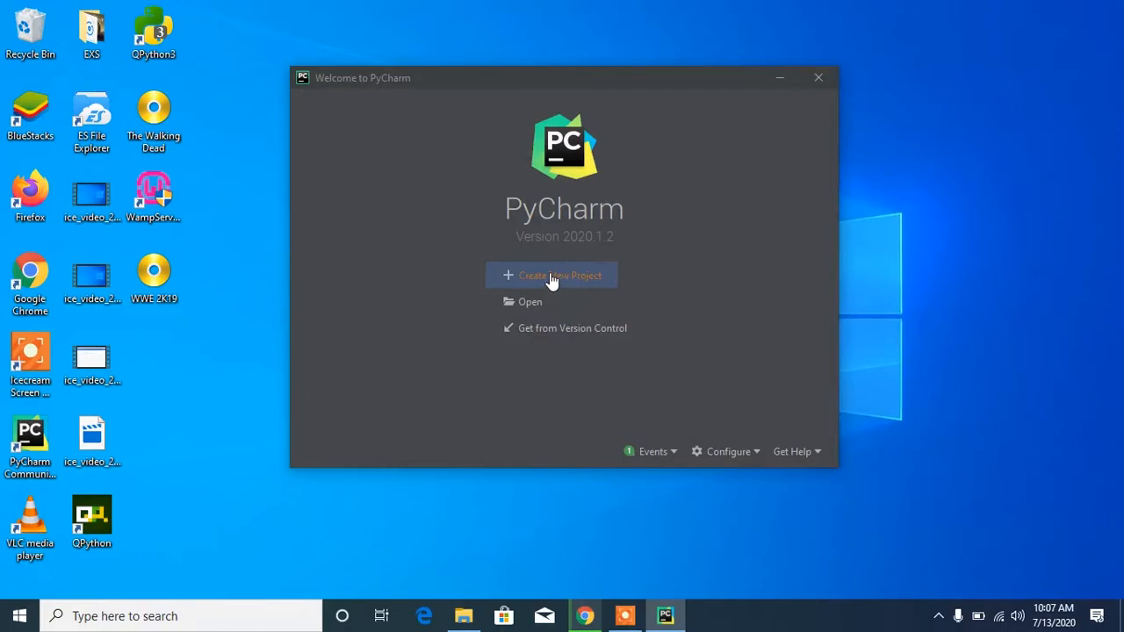
# Create a Pure Python project at the default untitled1 location with a new Virtualenv environment, dismiss the daily tip, and maximize the window
pyautogui.click(550, 275)
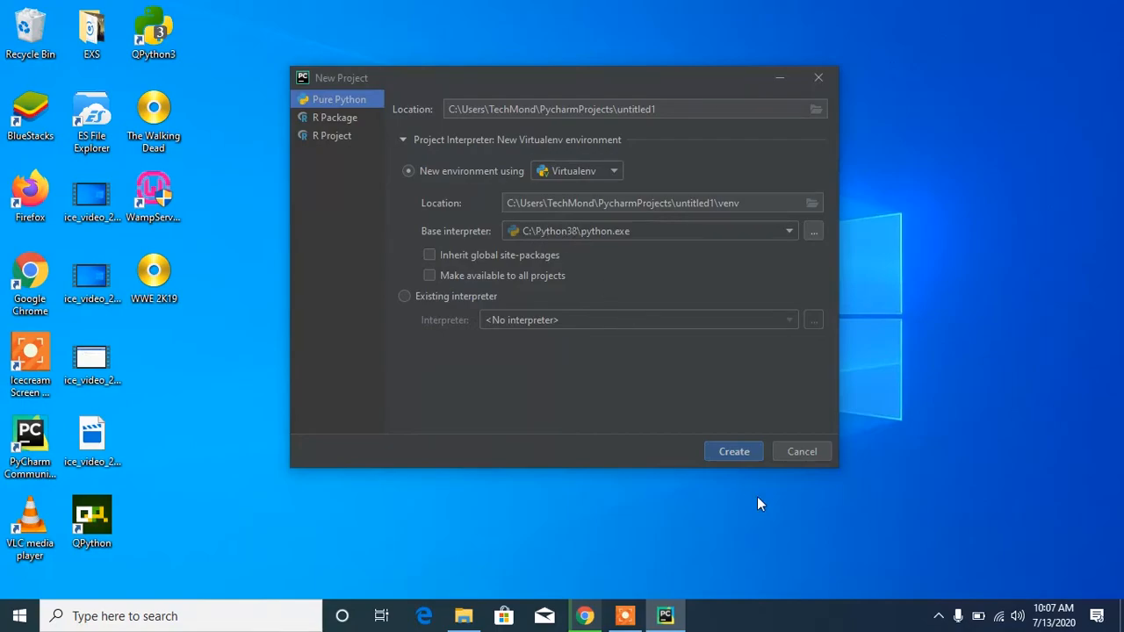
pyautogui.click(735, 455)
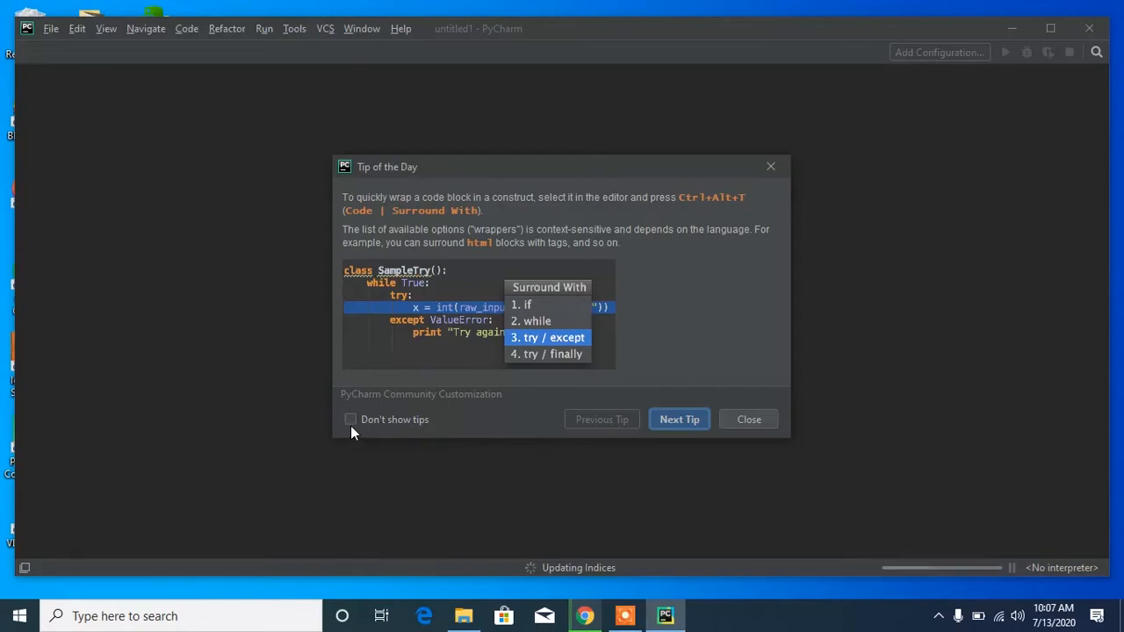
pyautogui.click(721, 416)
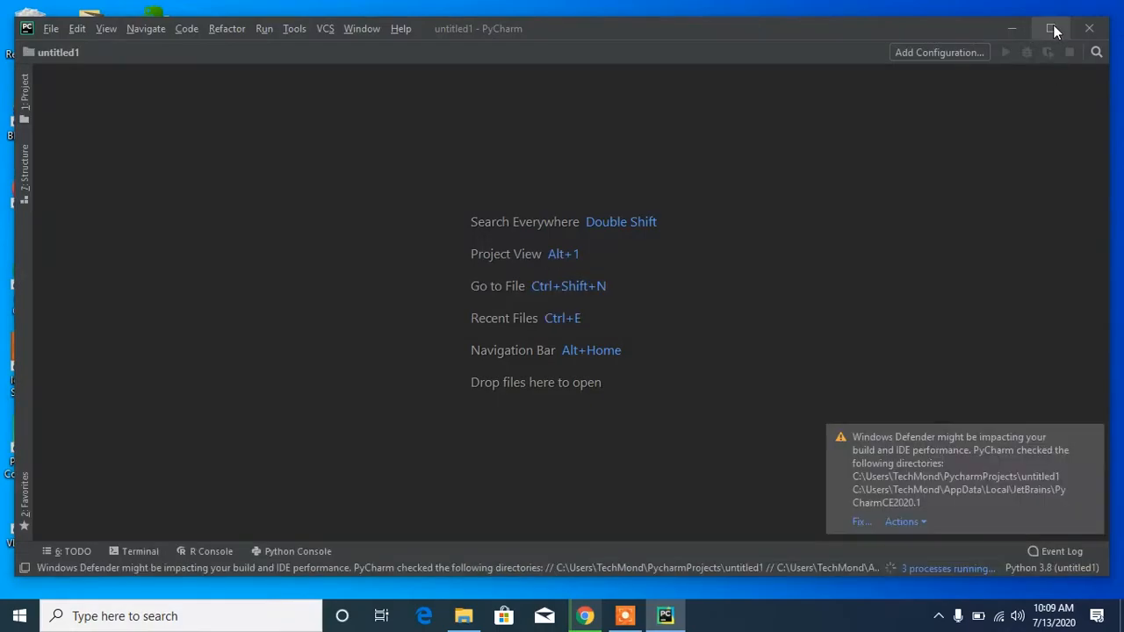
pyautogui.click(1053, 28)
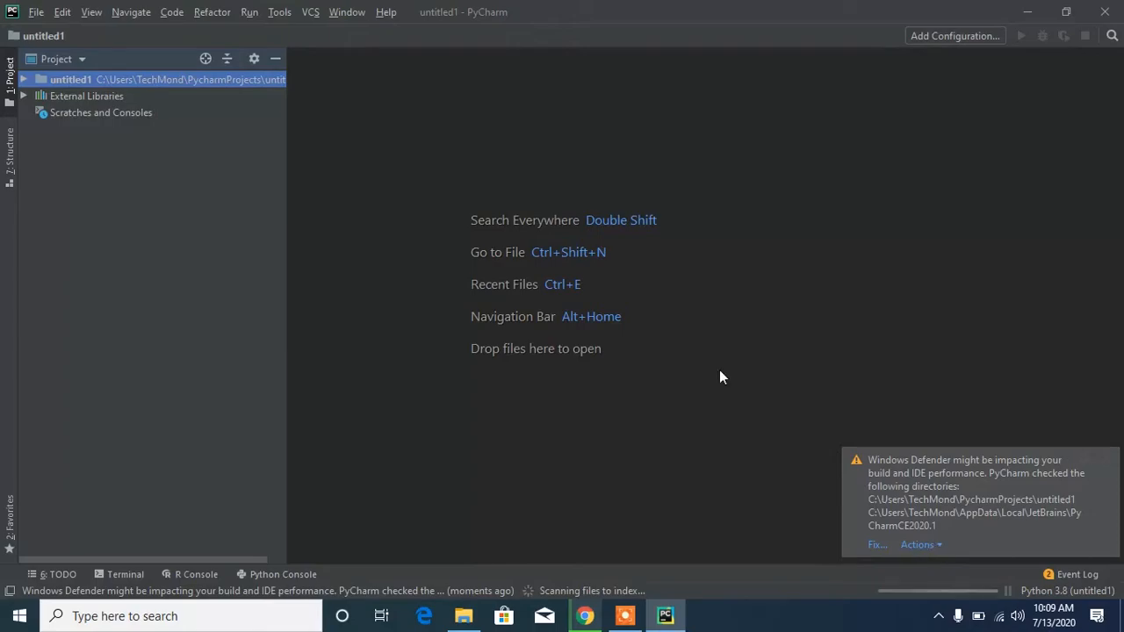
pyautogui.rightClick(43, 84)
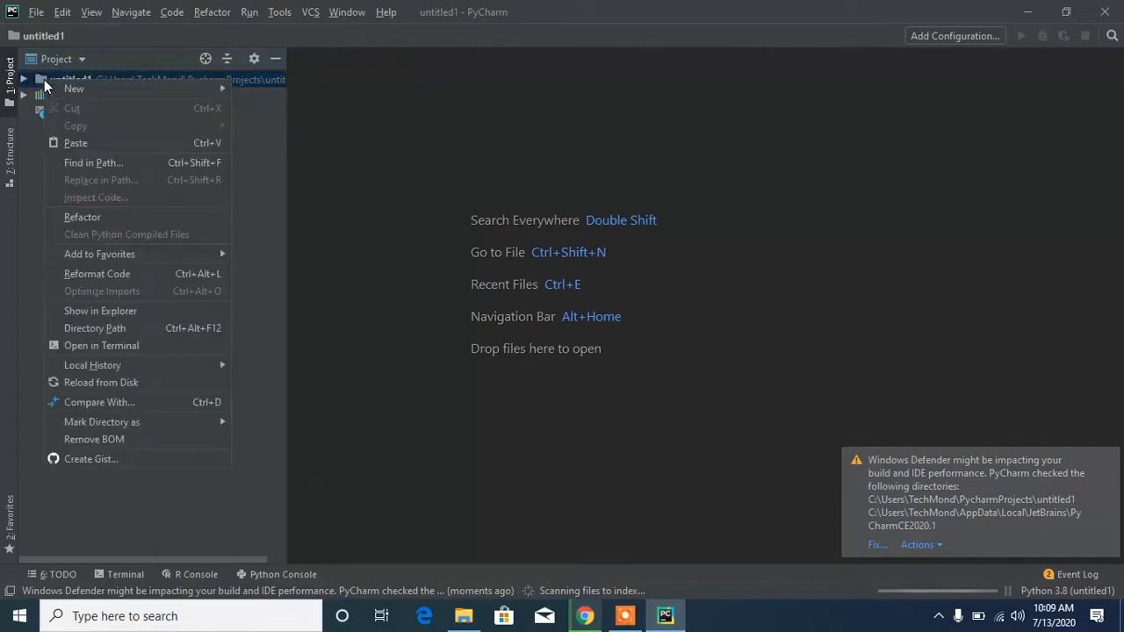
pyautogui.click(24, 185)
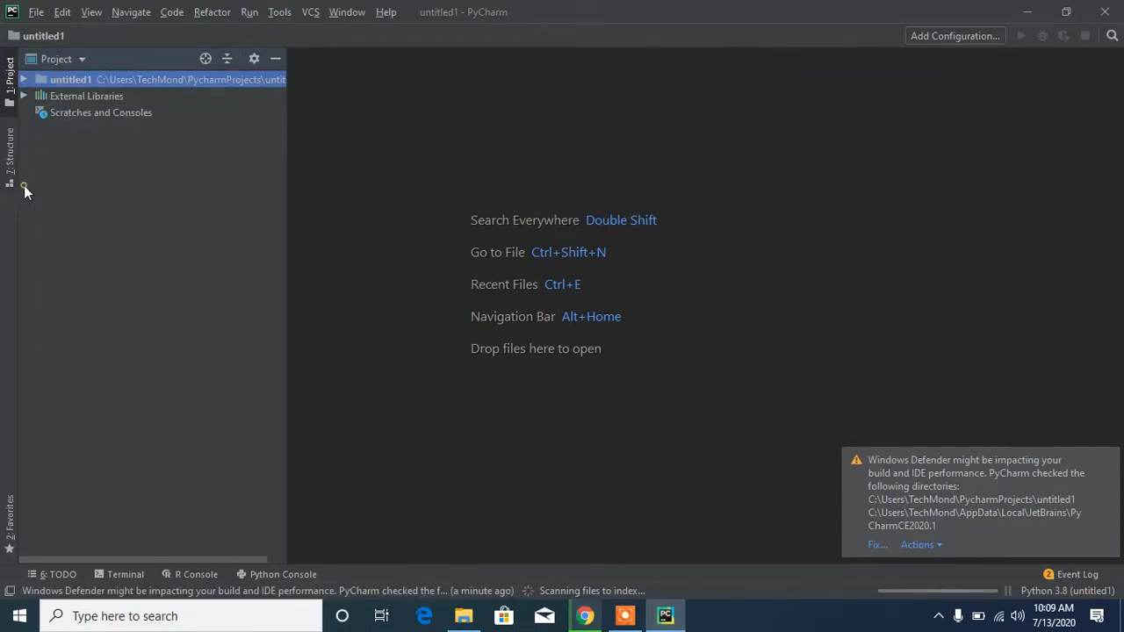
pyautogui.click(50, 63)
pyautogui.click(50, 58)
# Expand the untitled1 project and add a new Python file named techmond to its root folder
pyautogui.click(26, 81)
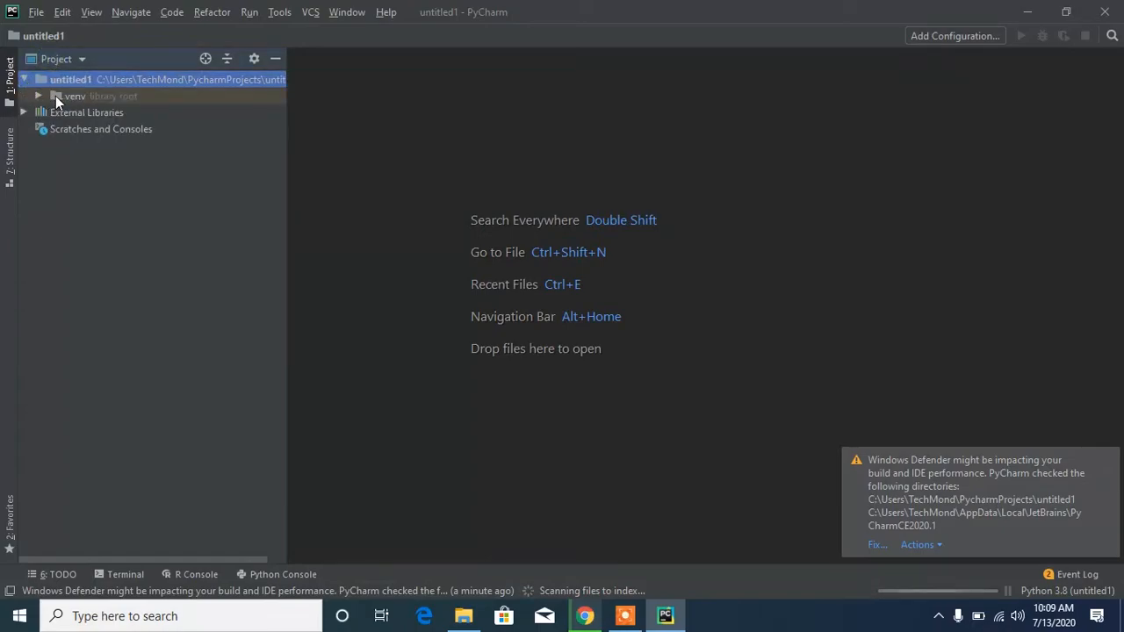
pyautogui.click(56, 96)
pyautogui.click(59, 82)
pyautogui.rightClick(59, 82)
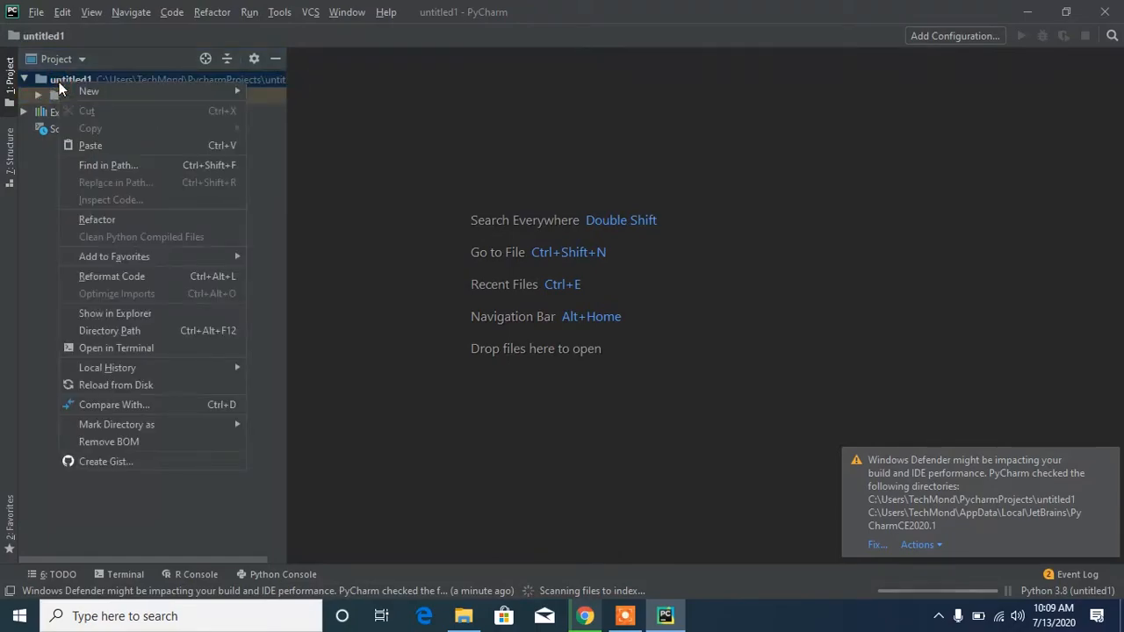
pyautogui.moveTo(102, 90)
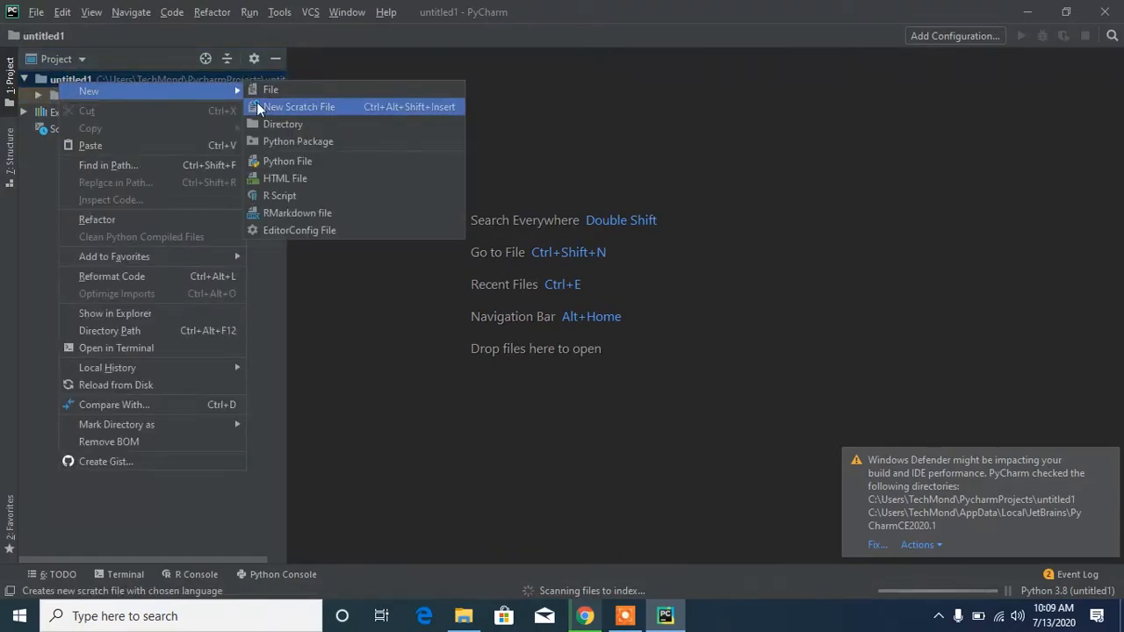
pyautogui.click(282, 161)
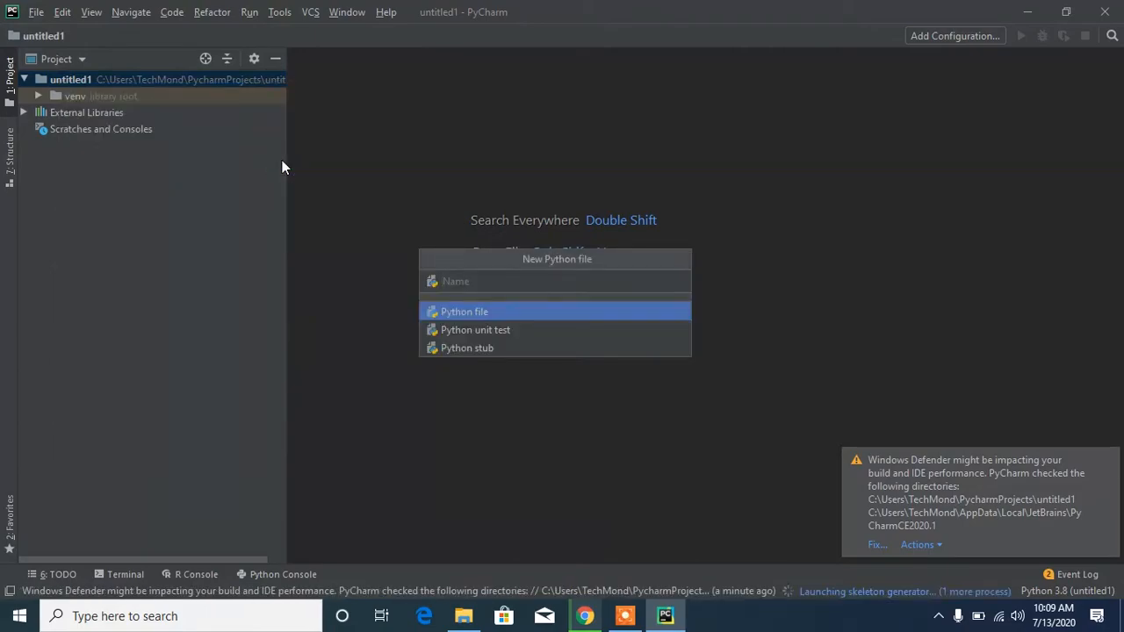
pyautogui.write('te')
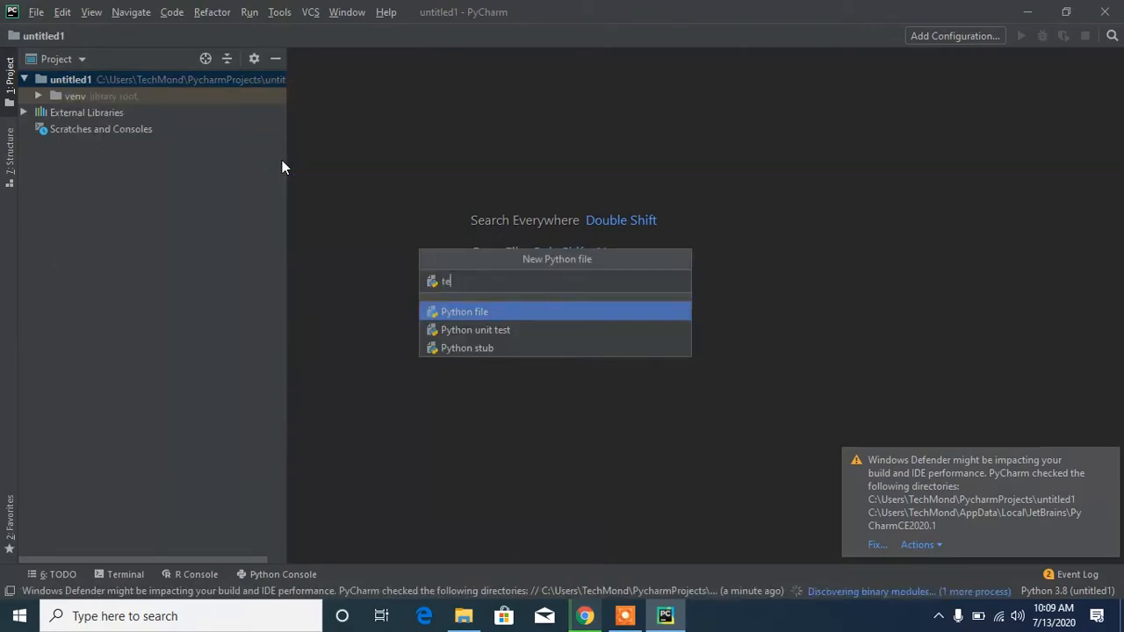
pyautogui.write('chmond')
pyautogui.press('Return')
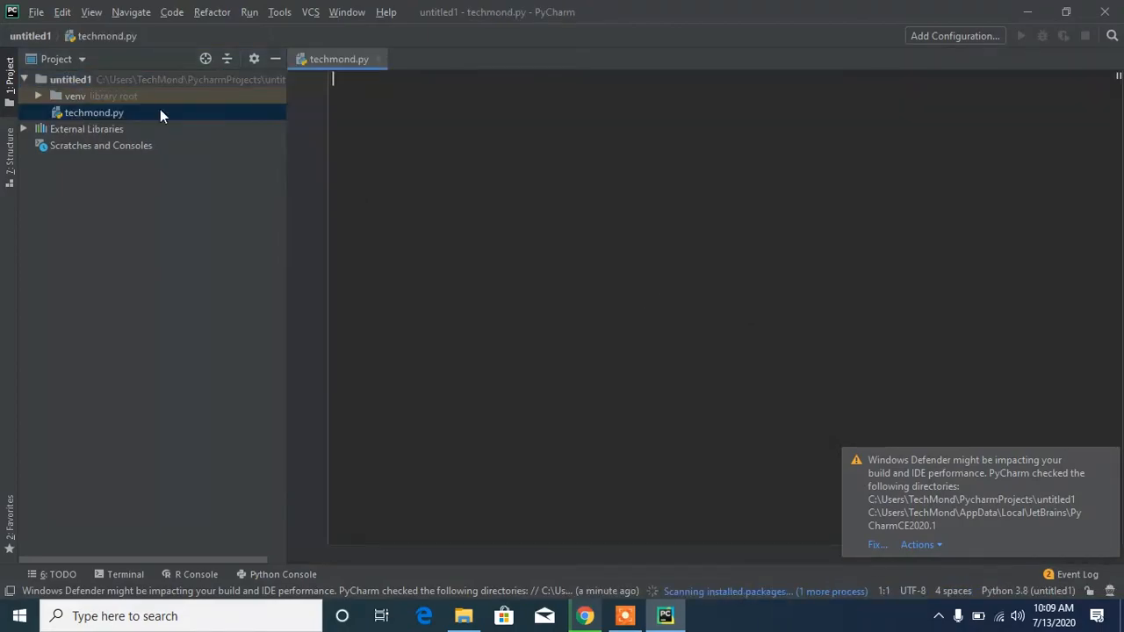
# Write the statement print("Hello") on the first line of techmond.py
pyautogui.write('print')
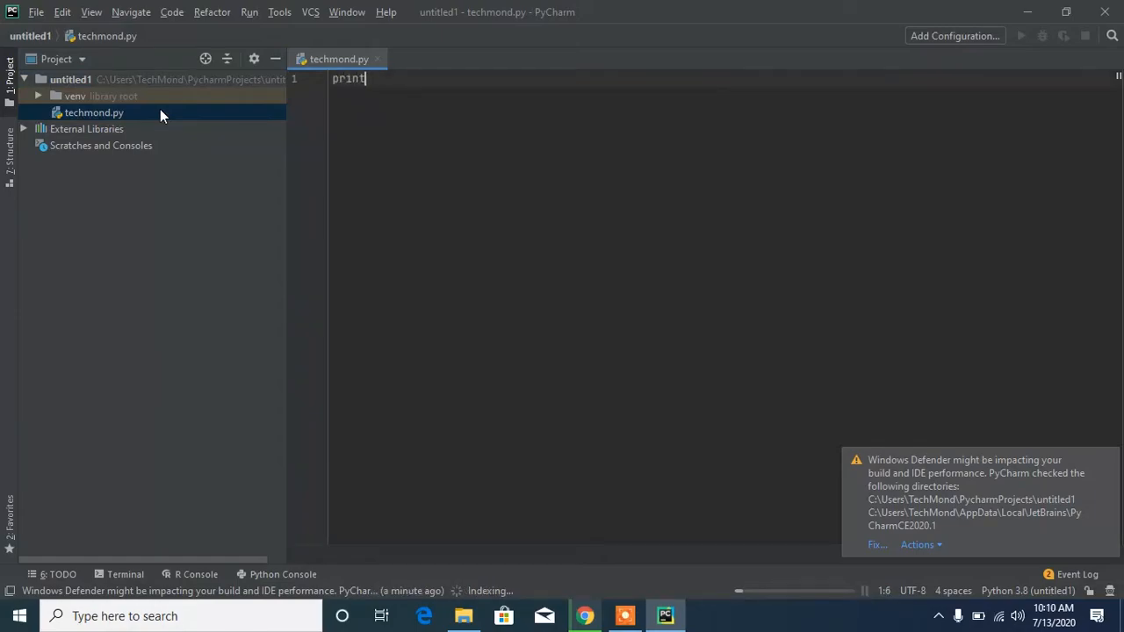
pyautogui.write('("Hello')
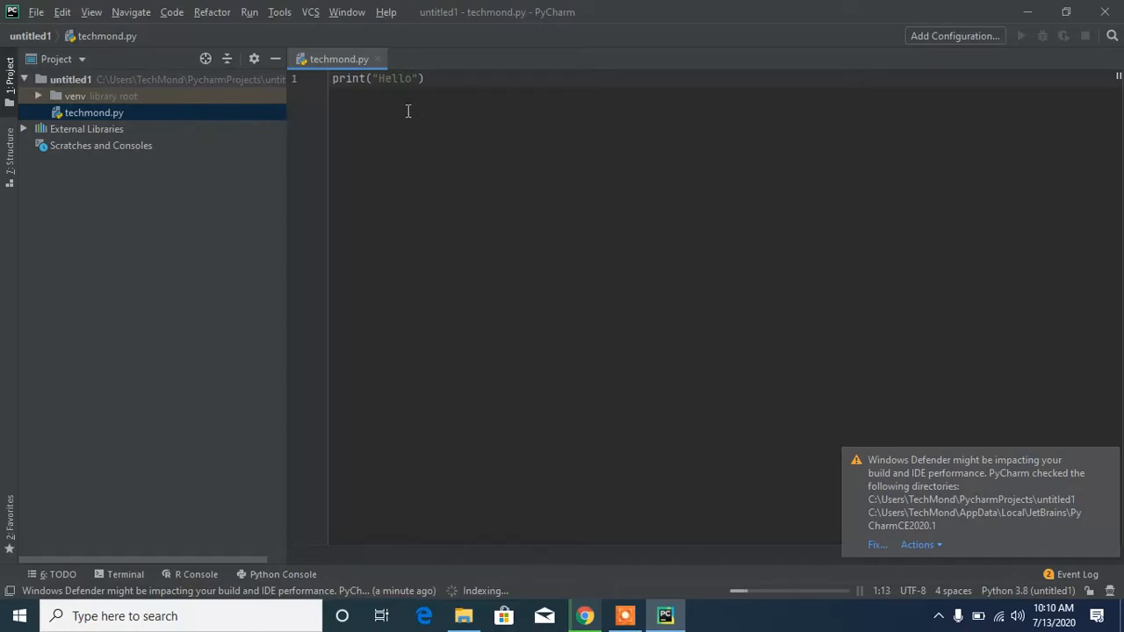
pyautogui.rightClick(408, 111)
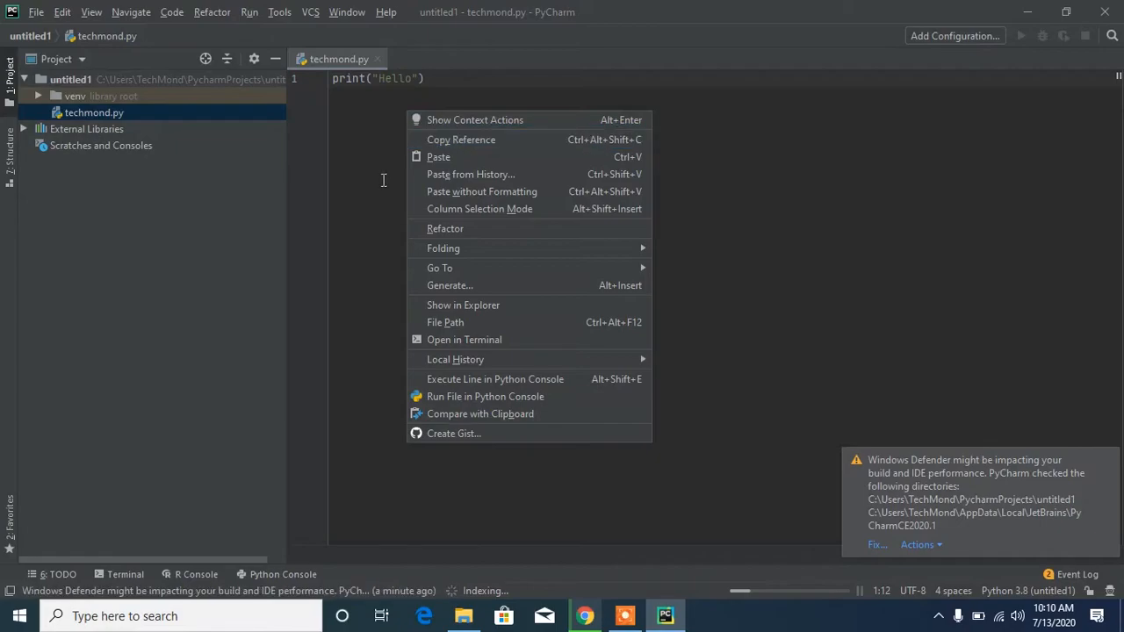
pyautogui.click(431, 78)
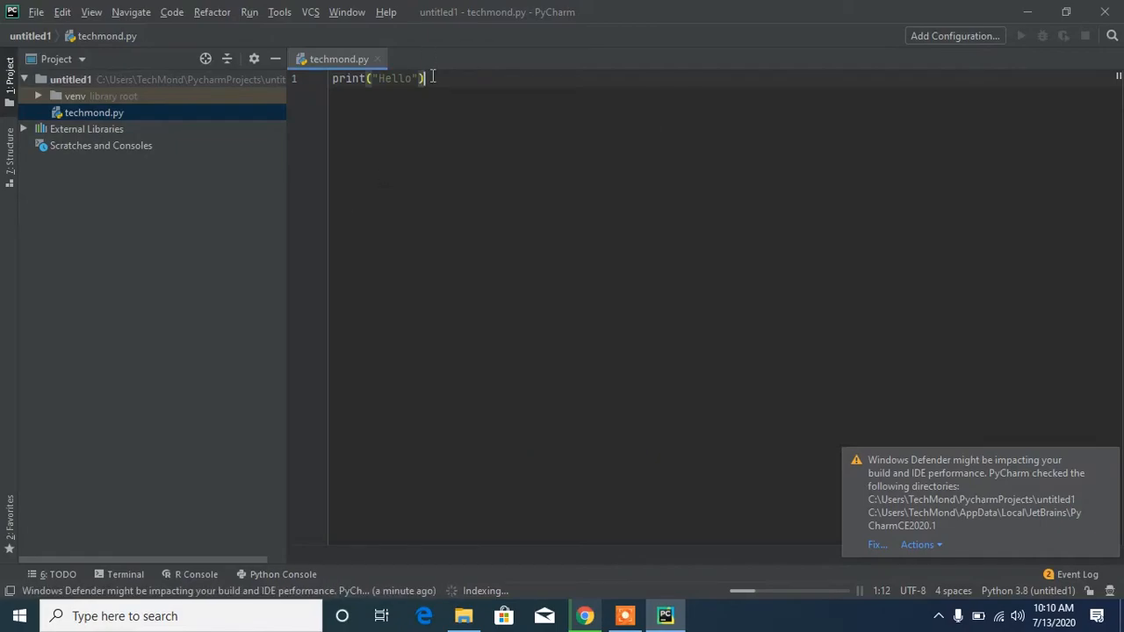
# Run techmond.py in the Python Console and allow PyCharm through the Windows Defender Firewall on public networks
pyautogui.rightClick(431, 78)
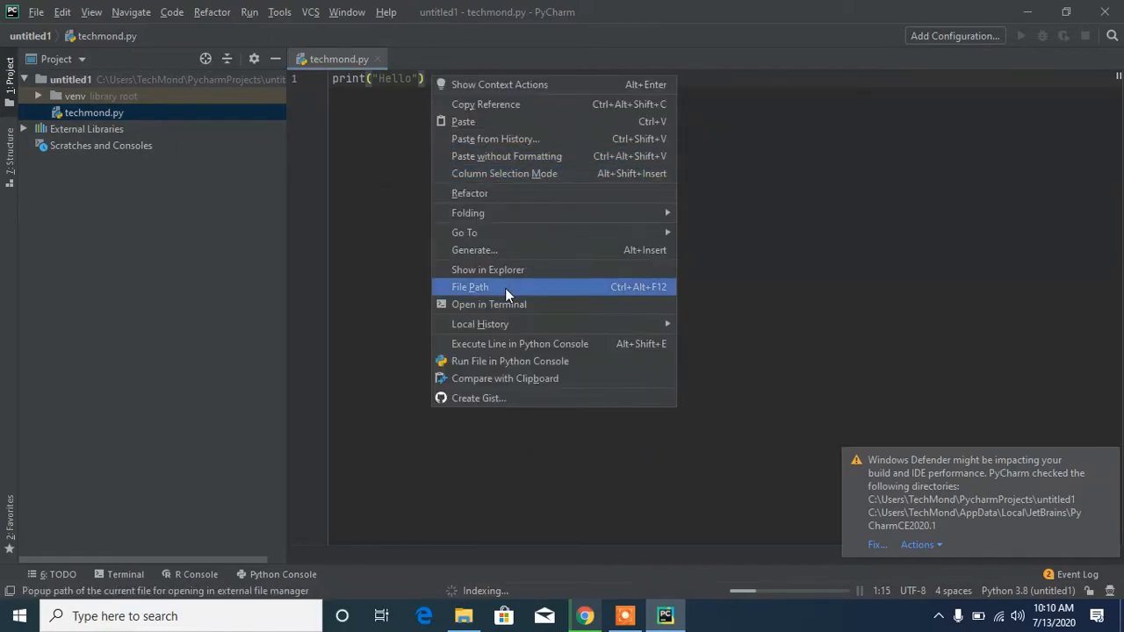
pyautogui.click(488, 365)
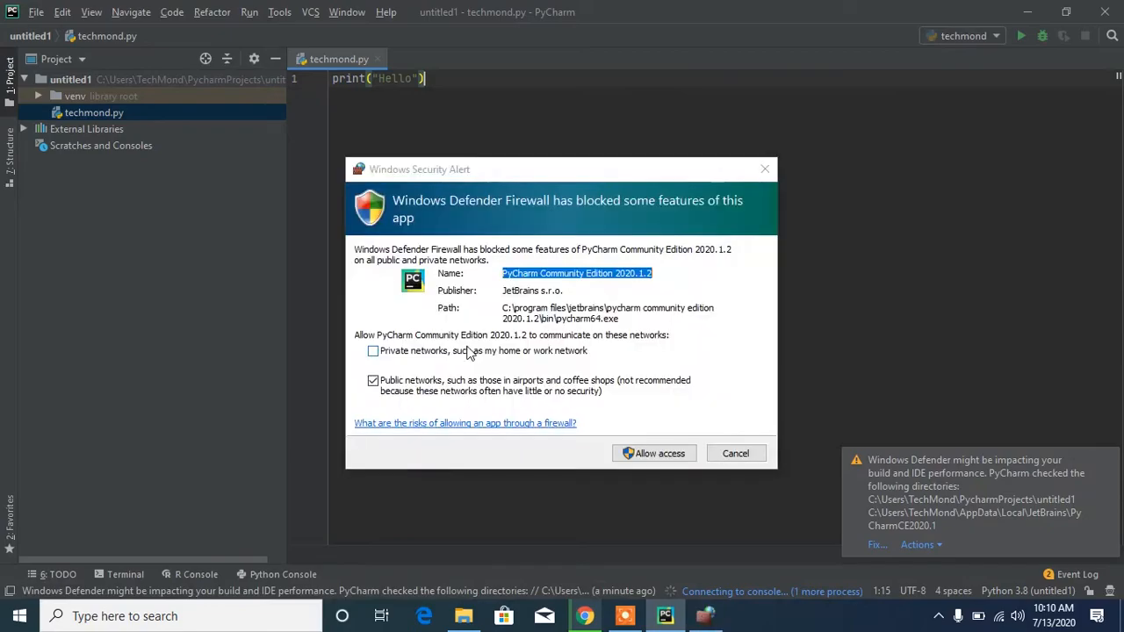
pyautogui.click(647, 454)
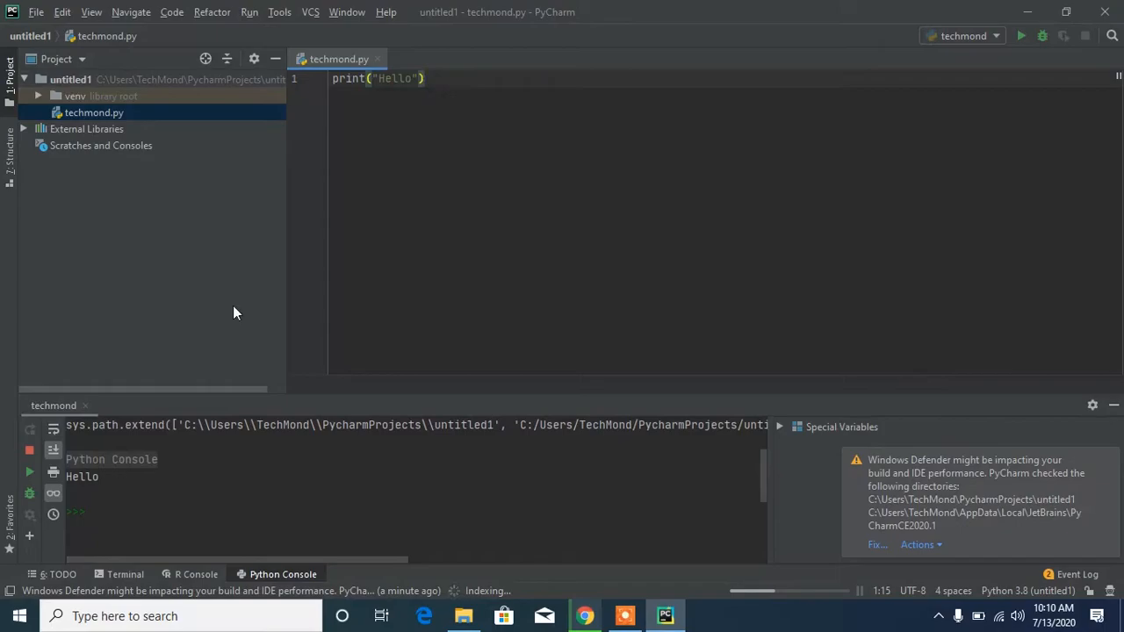
# Run techmond.py in the Python Console a second time from the editor
pyautogui.click(394, 155)
pyautogui.click(434, 182)
pyautogui.click(441, 82)
pyautogui.rightClick(442, 84)
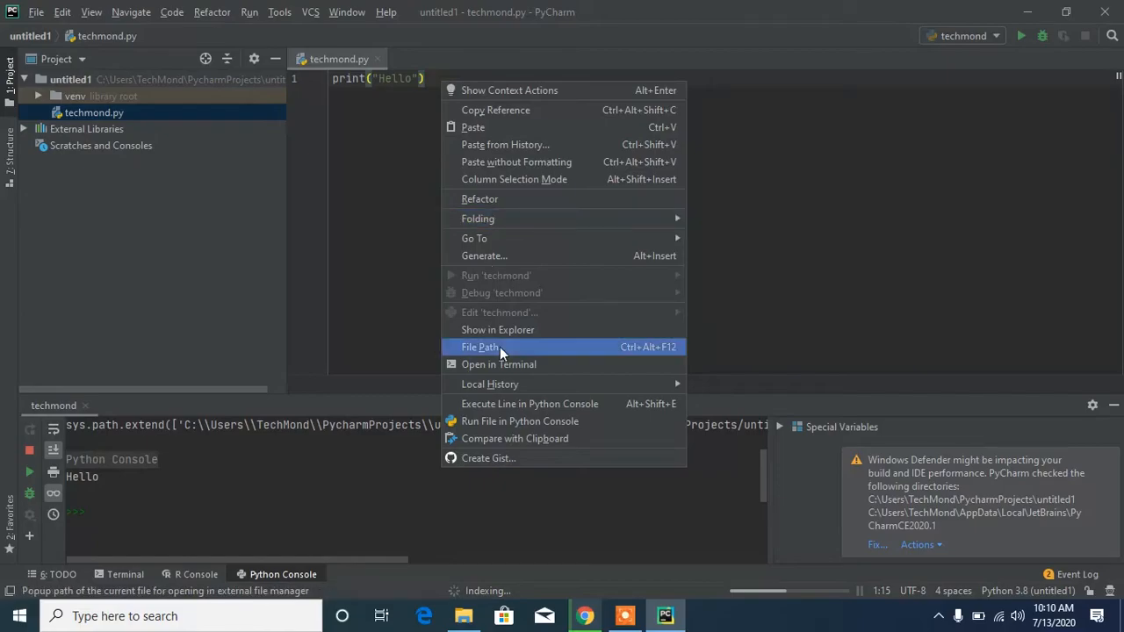
pyautogui.click(495, 421)
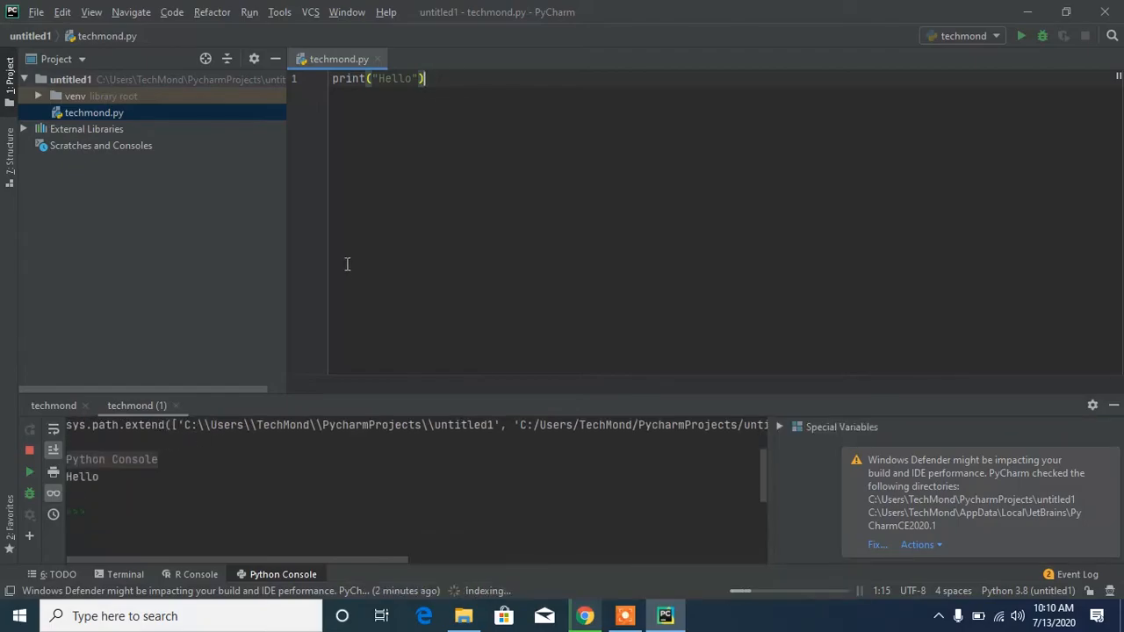
# Execute the script using the Run 'techmond' command of its editor tab
pyautogui.rightClick(332, 60)
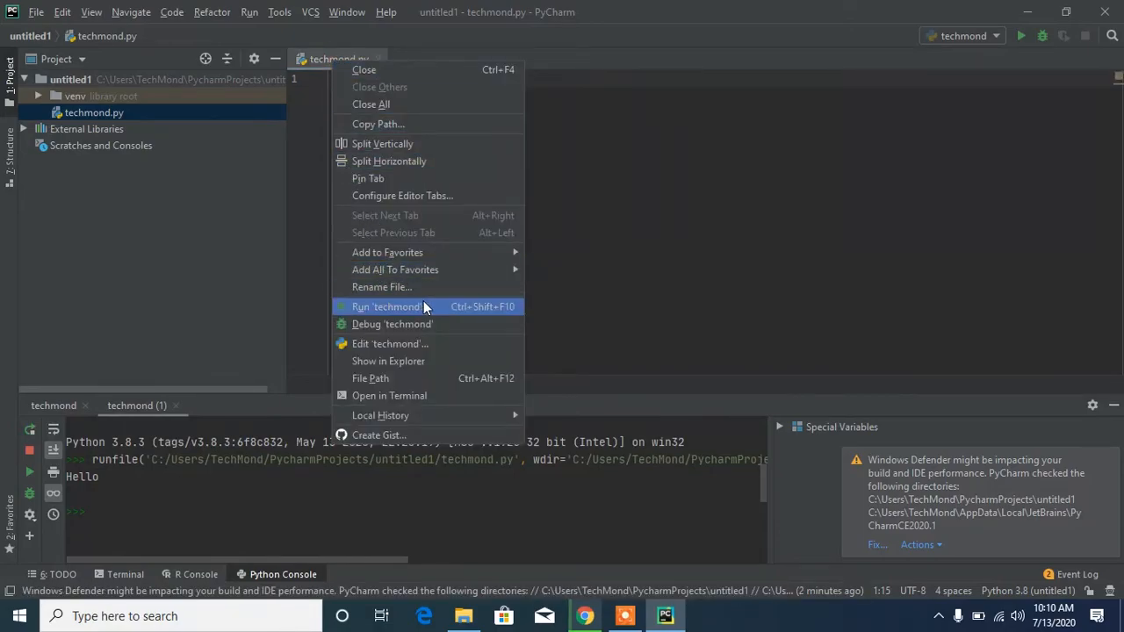
pyautogui.click(319, 62)
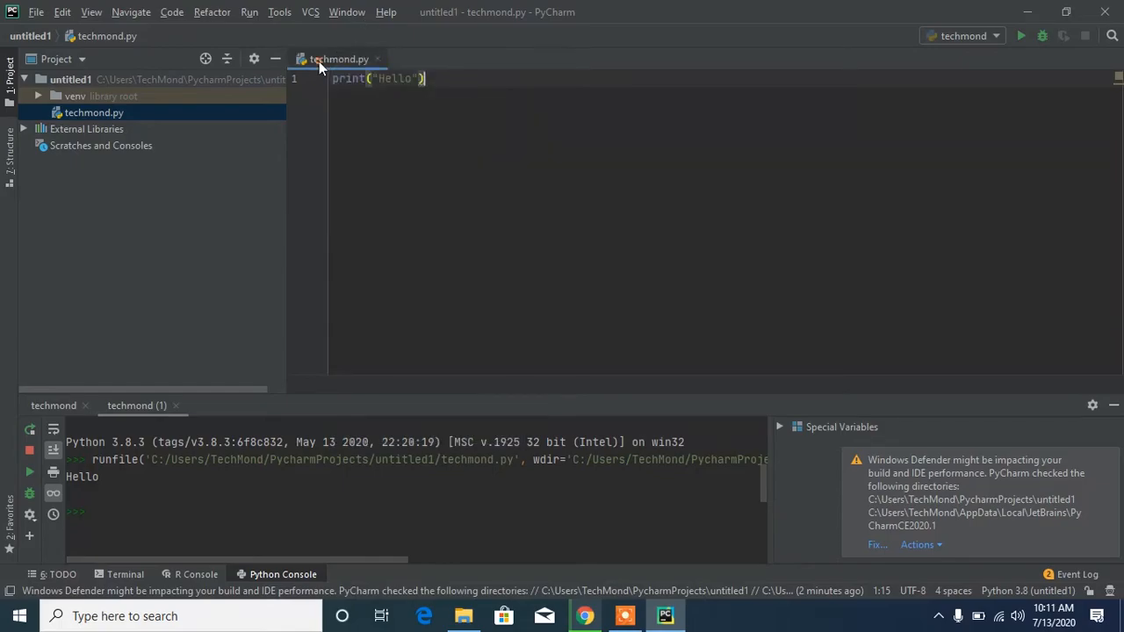
pyautogui.rightClick(319, 61)
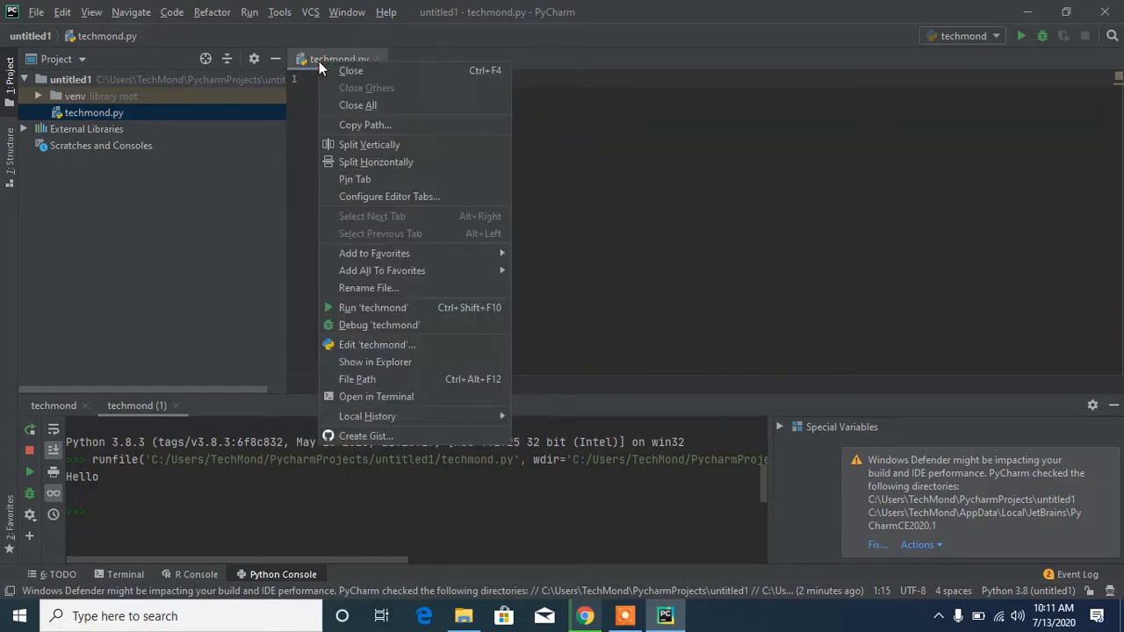
pyautogui.click(385, 307)
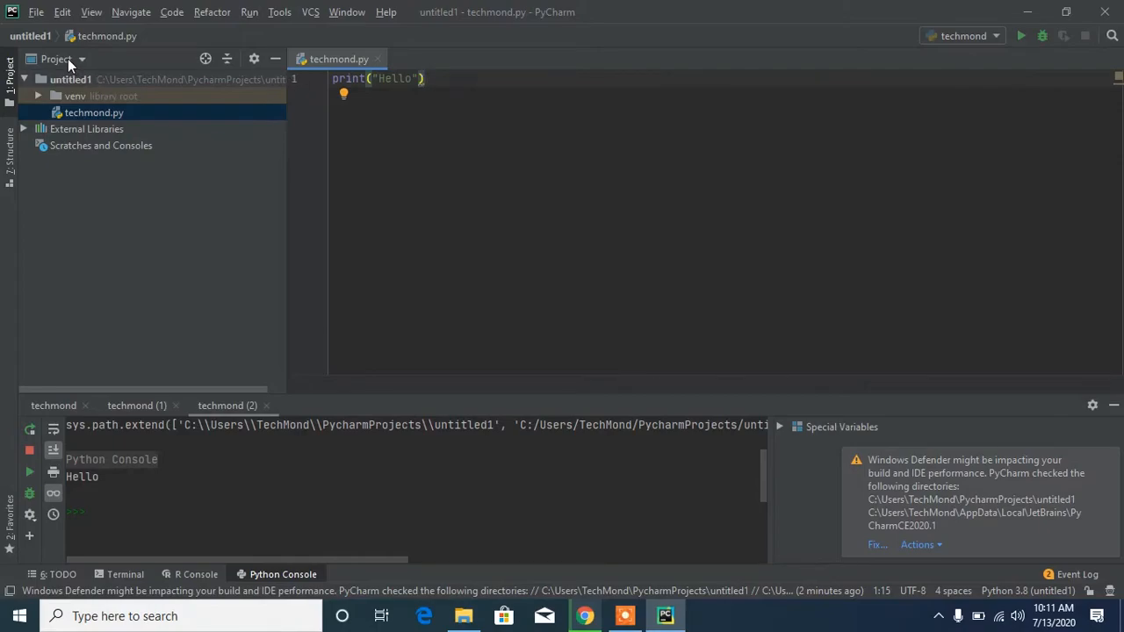
# Open the PyCharm settings and browse the featured plugins in the Marketplace
pyautogui.click(37, 13)
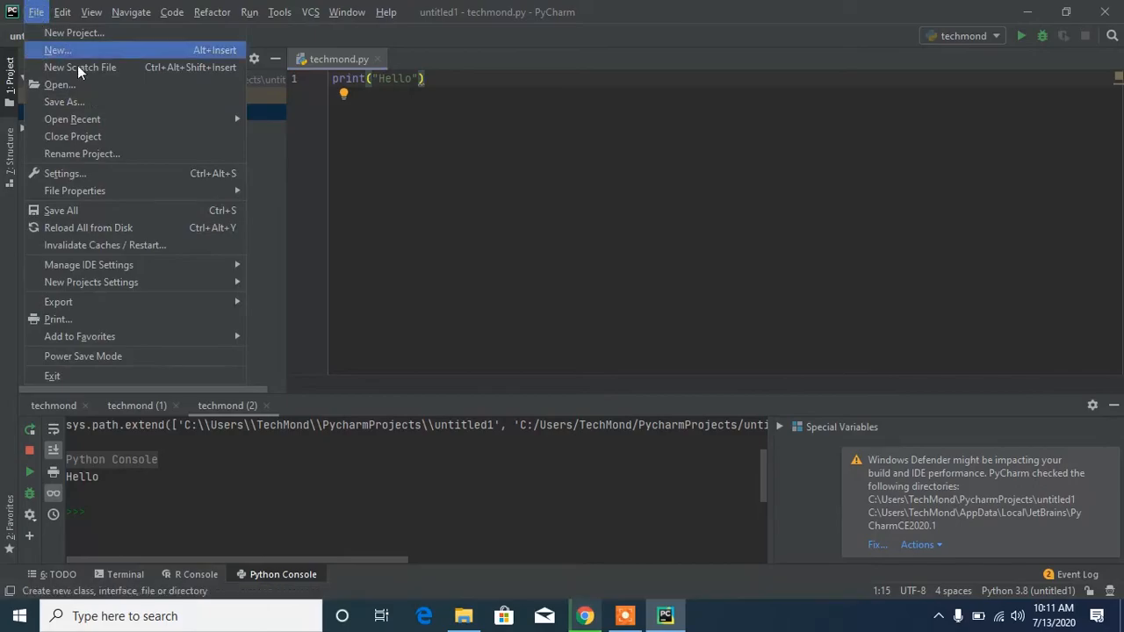
pyautogui.click(135, 173)
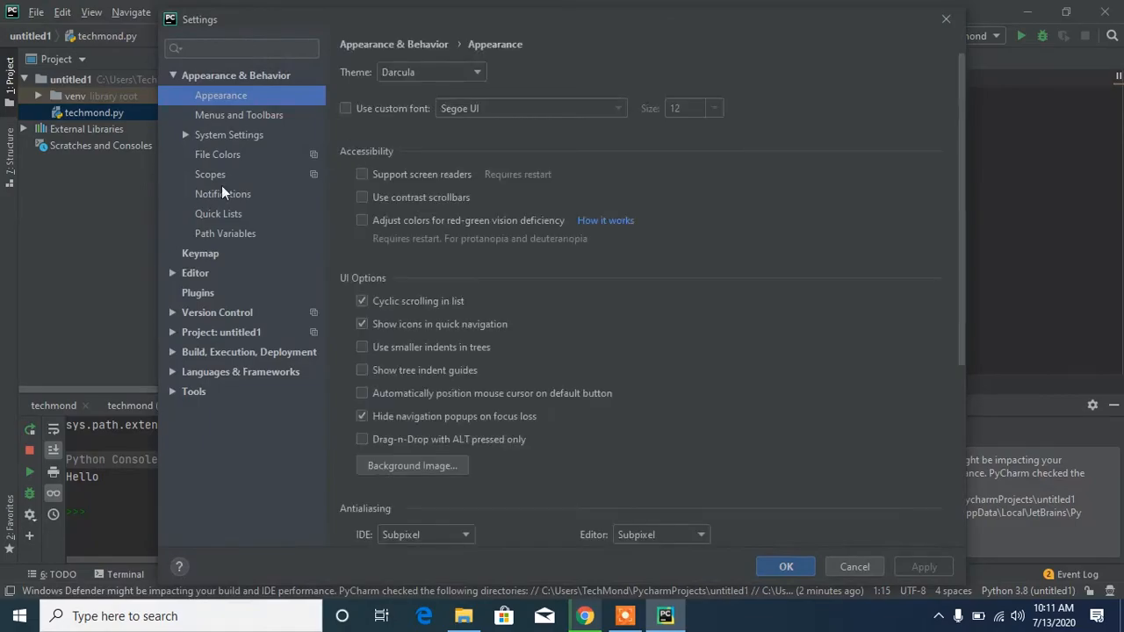
pyautogui.click(208, 297)
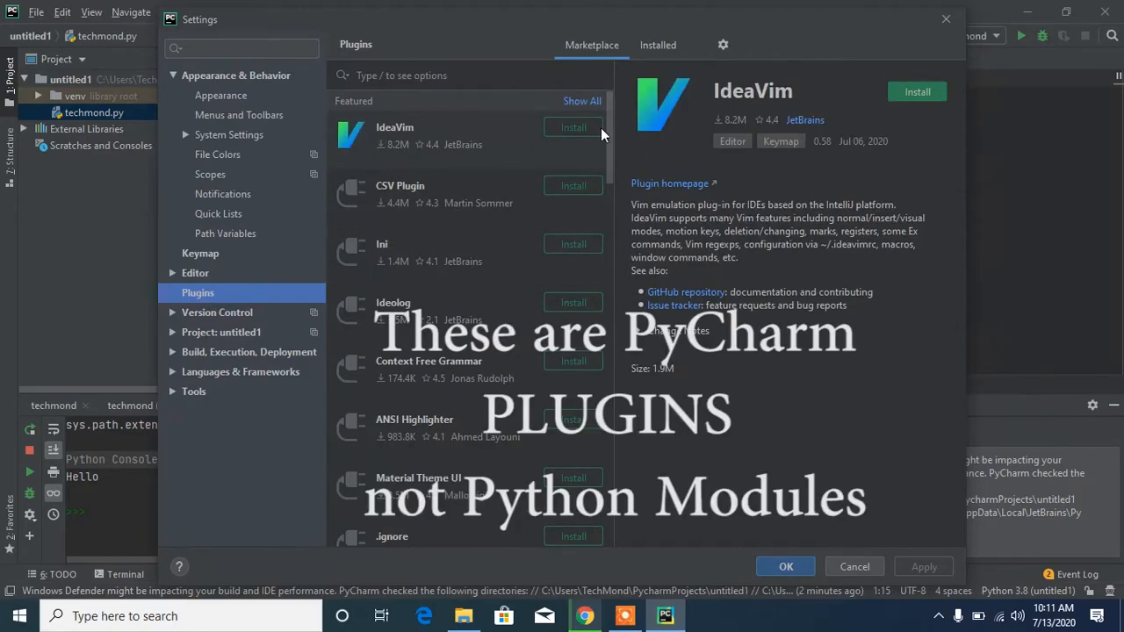
pyautogui.moveTo(609, 131); pyautogui.dragTo(565, 108)
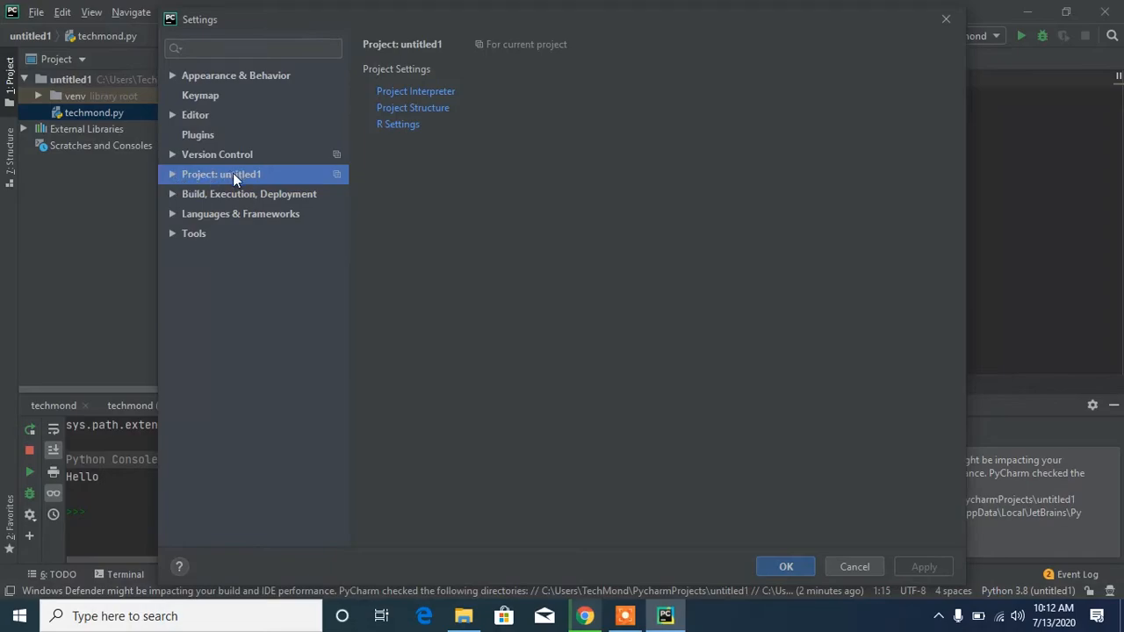
# Open the list of available packages for the untitled1 project's interpreter
pyautogui.click(173, 173)
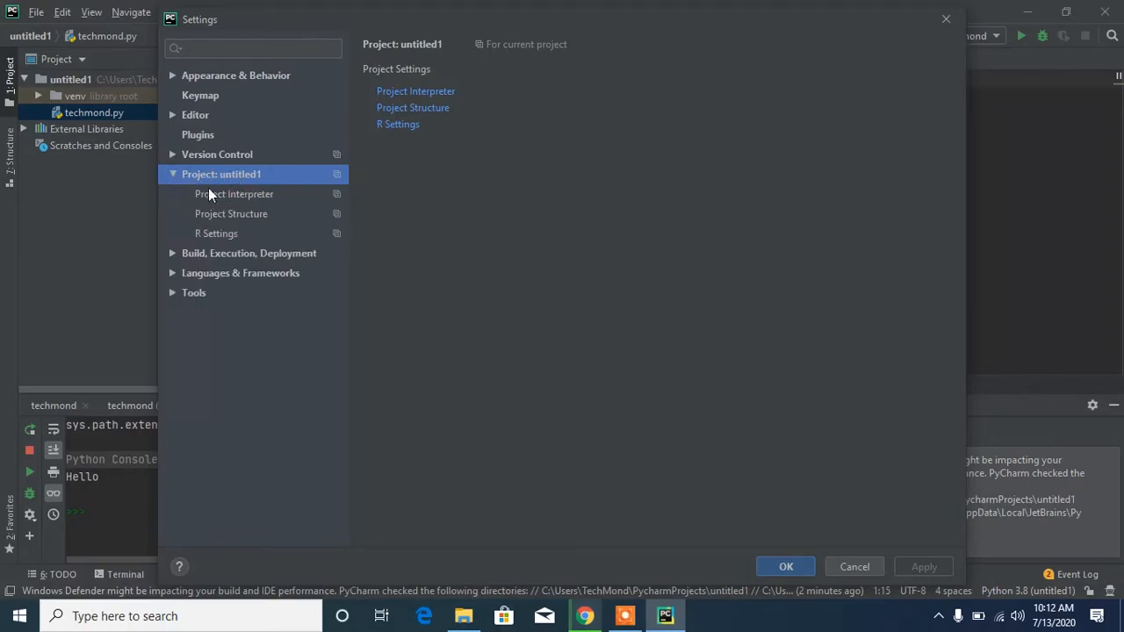
pyautogui.click(209, 194)
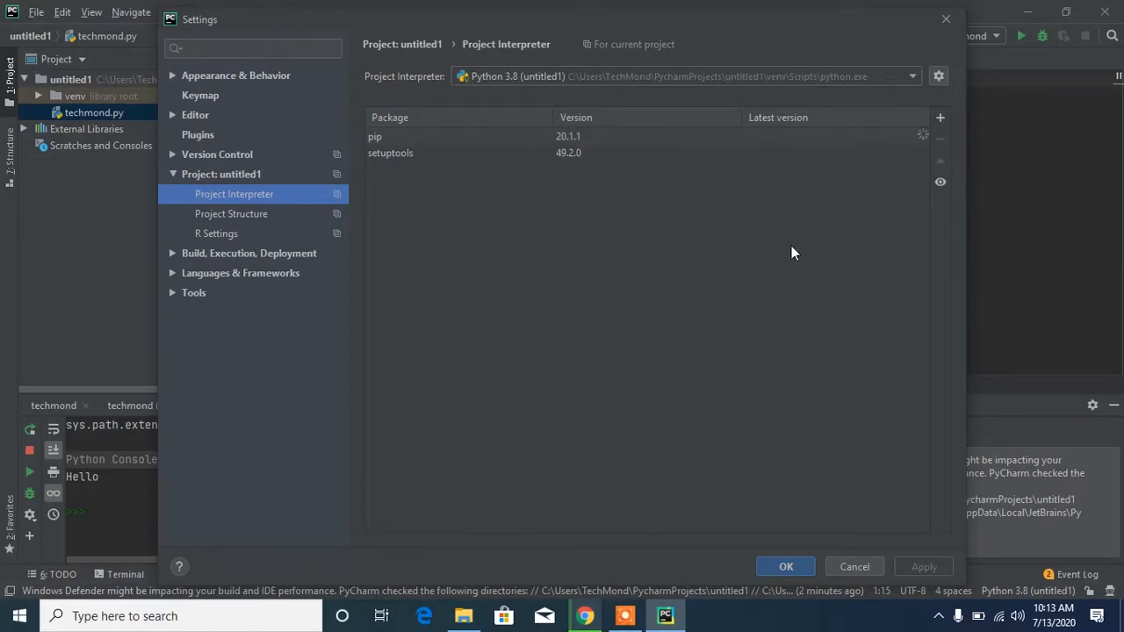
pyautogui.click(941, 120)
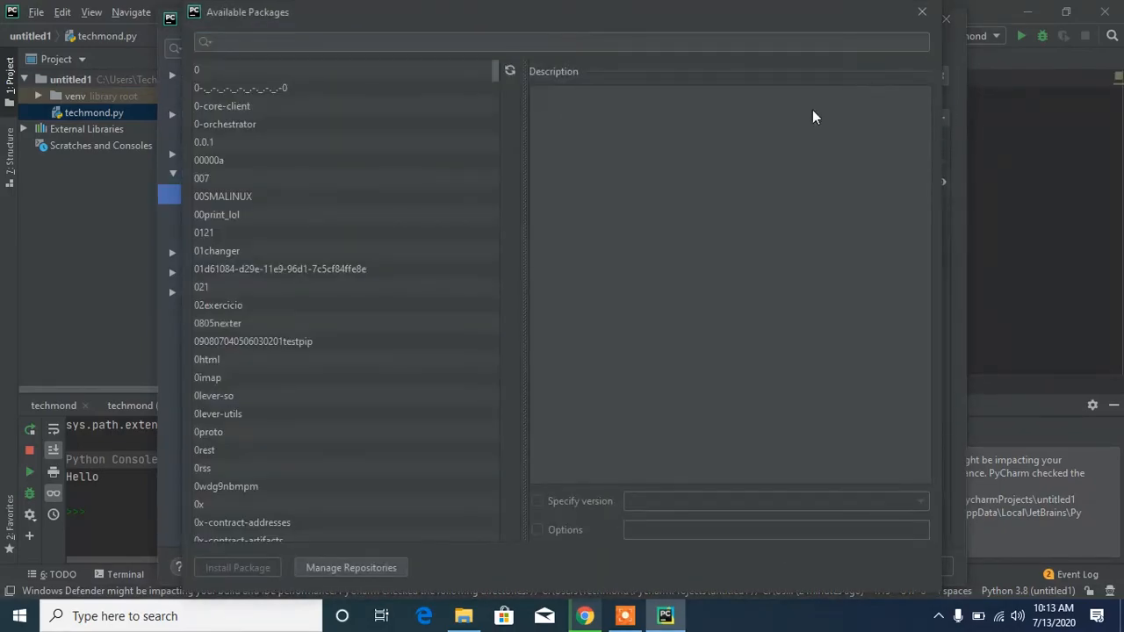
# Search the available packages for pygame, install it in the project interpreter, and return to the installed package list
pyautogui.click(659, 39)
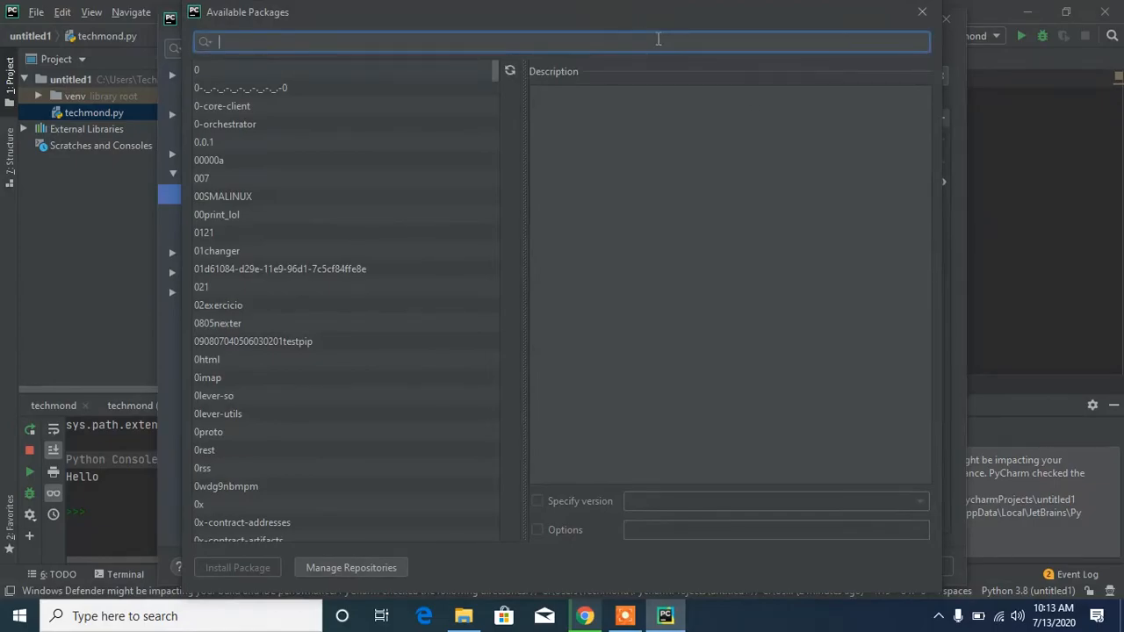
pyautogui.write('p')
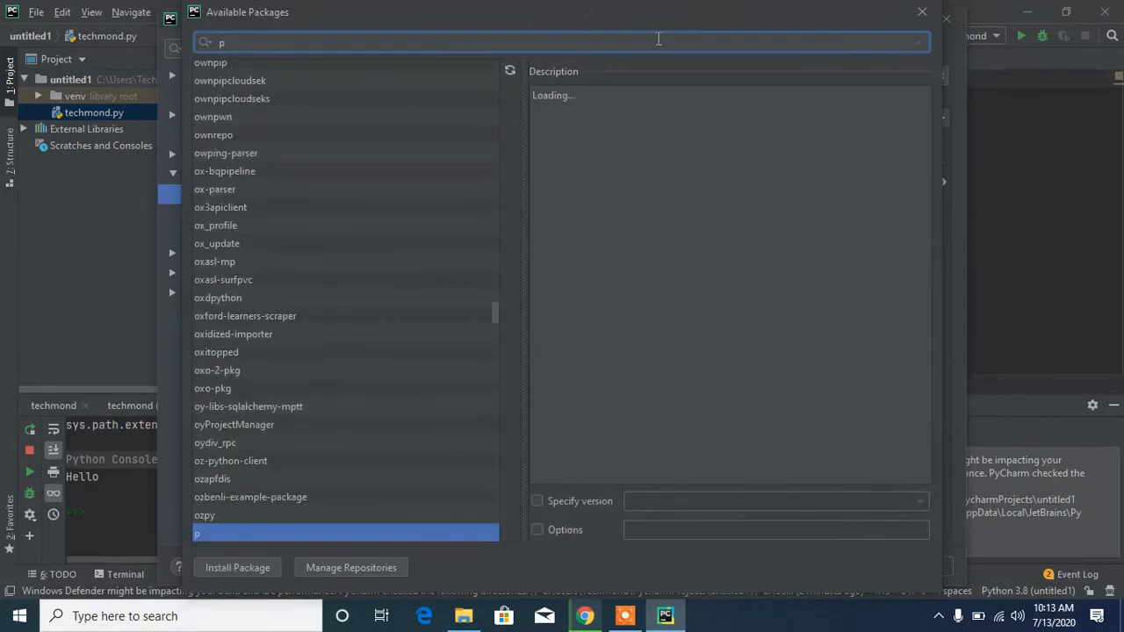
pyautogui.write('y')
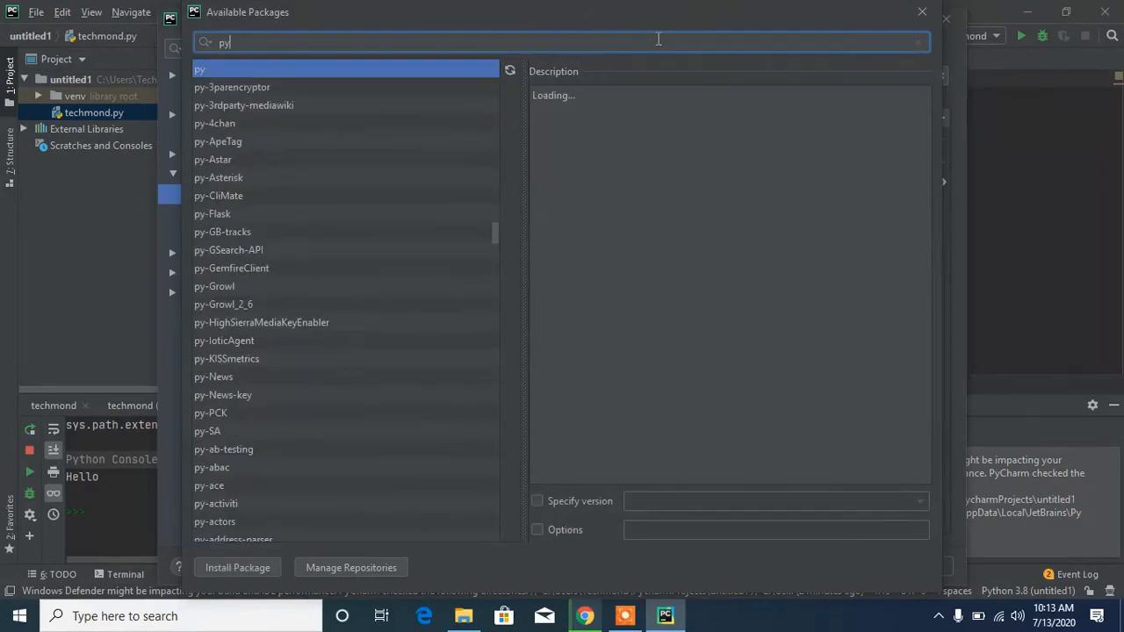
pyautogui.write('game')
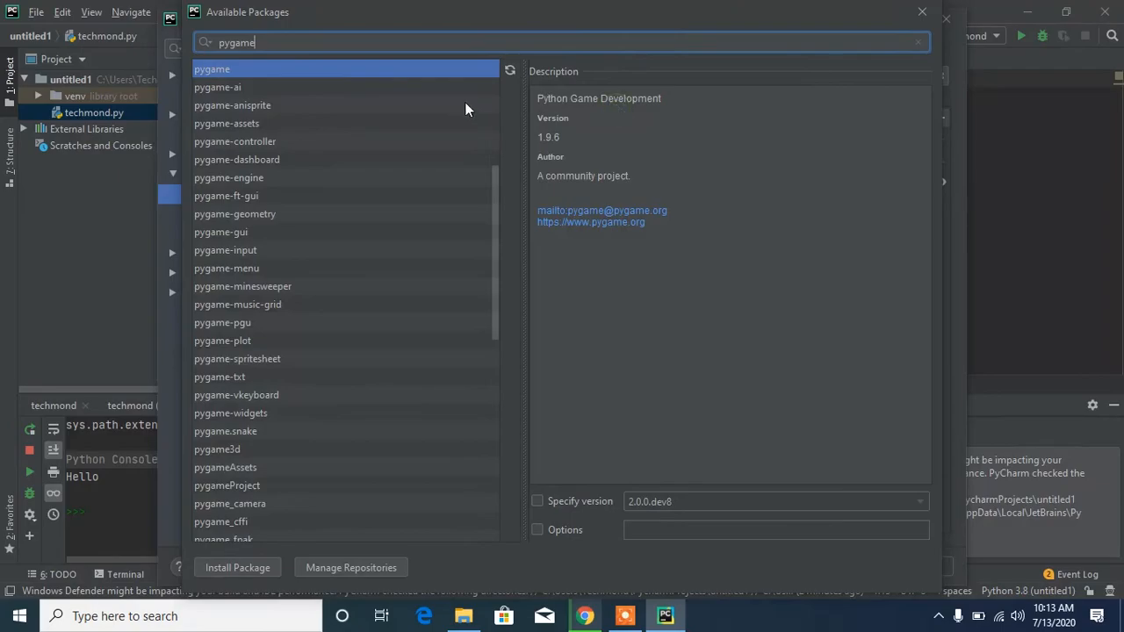
pyautogui.click(449, 73)
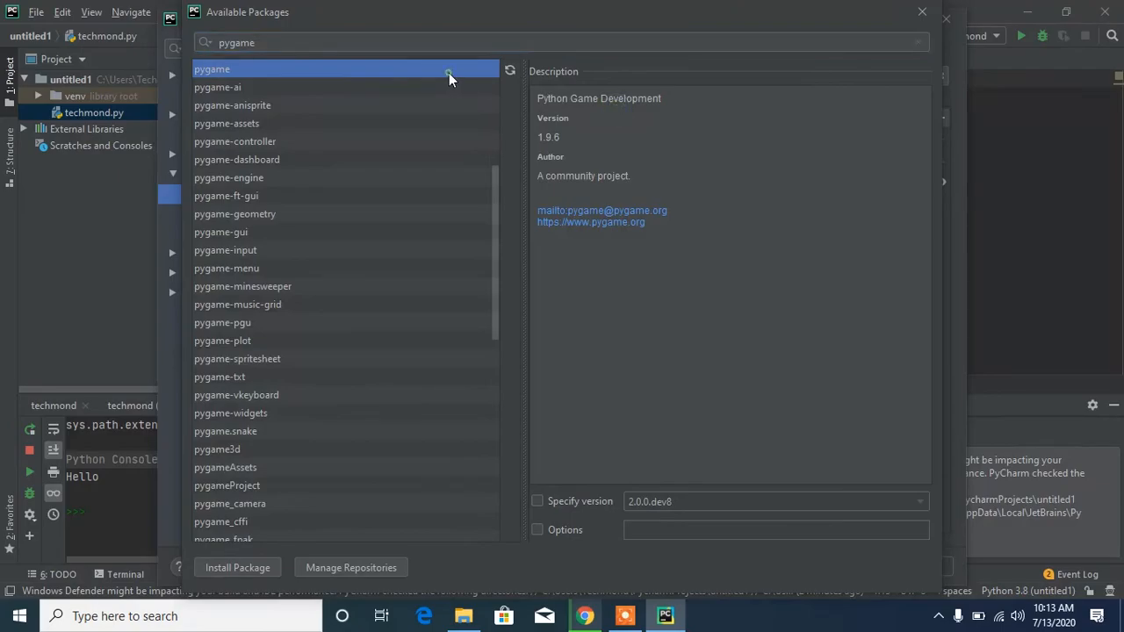
pyautogui.click(238, 568)
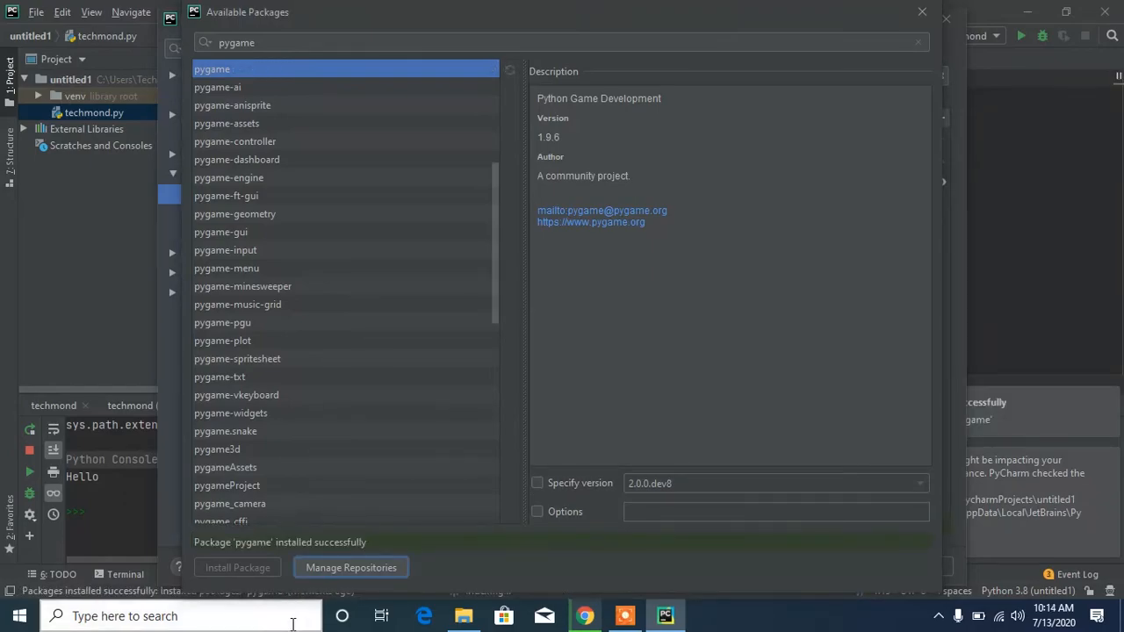
pyautogui.click(922, 11)
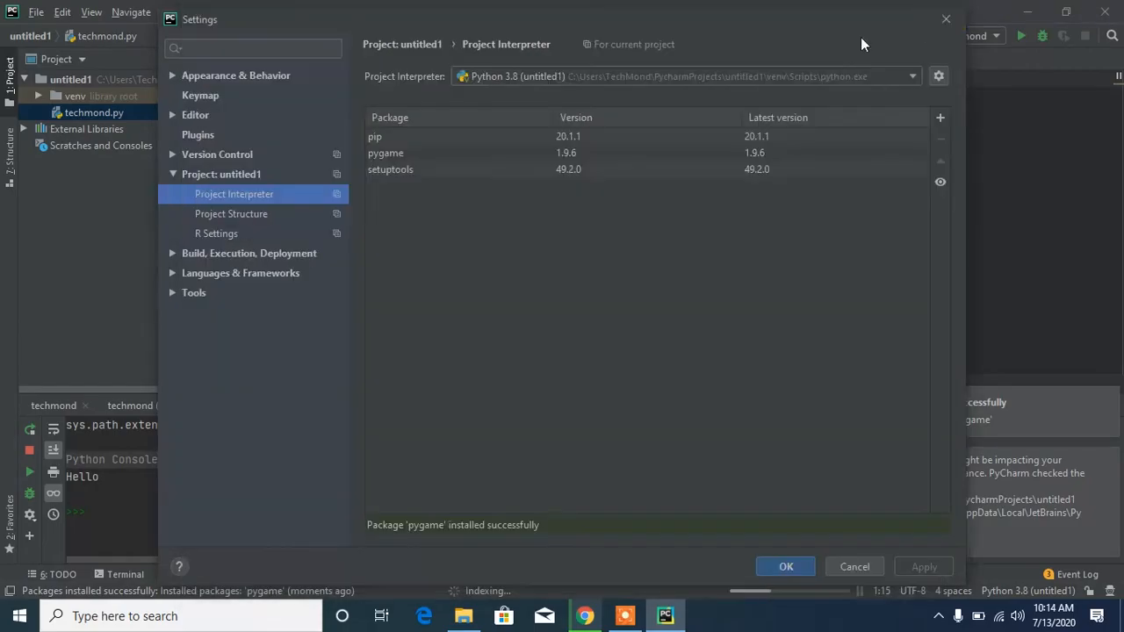
# Look at the available packages list and its search once more, and close the settings without installing anything else
pyautogui.click(938, 119)
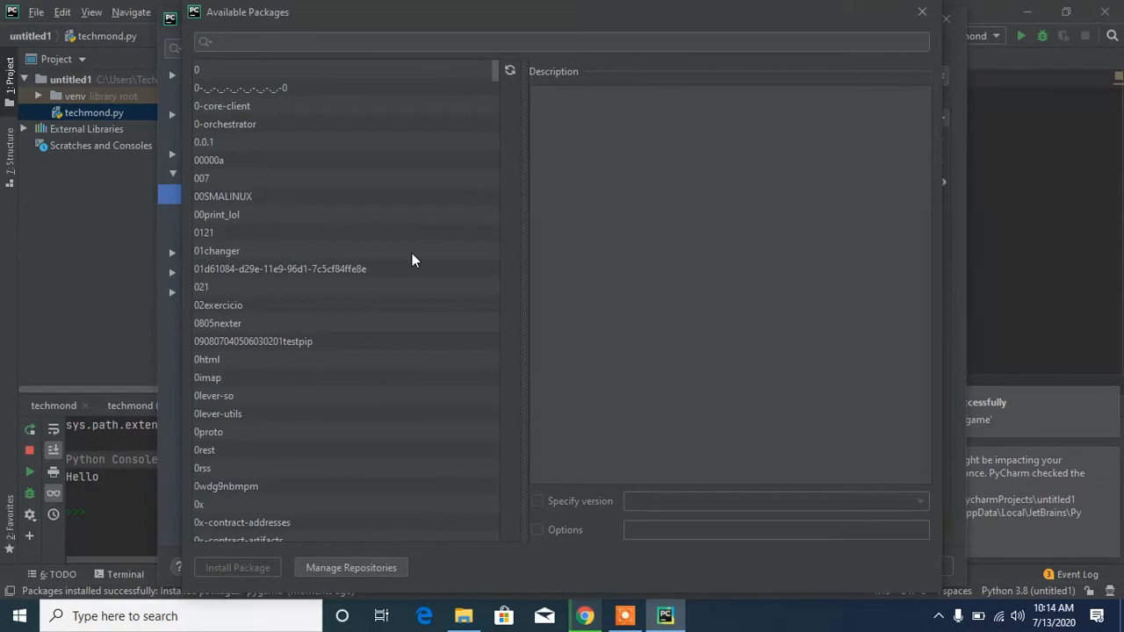
pyautogui.click(419, 41)
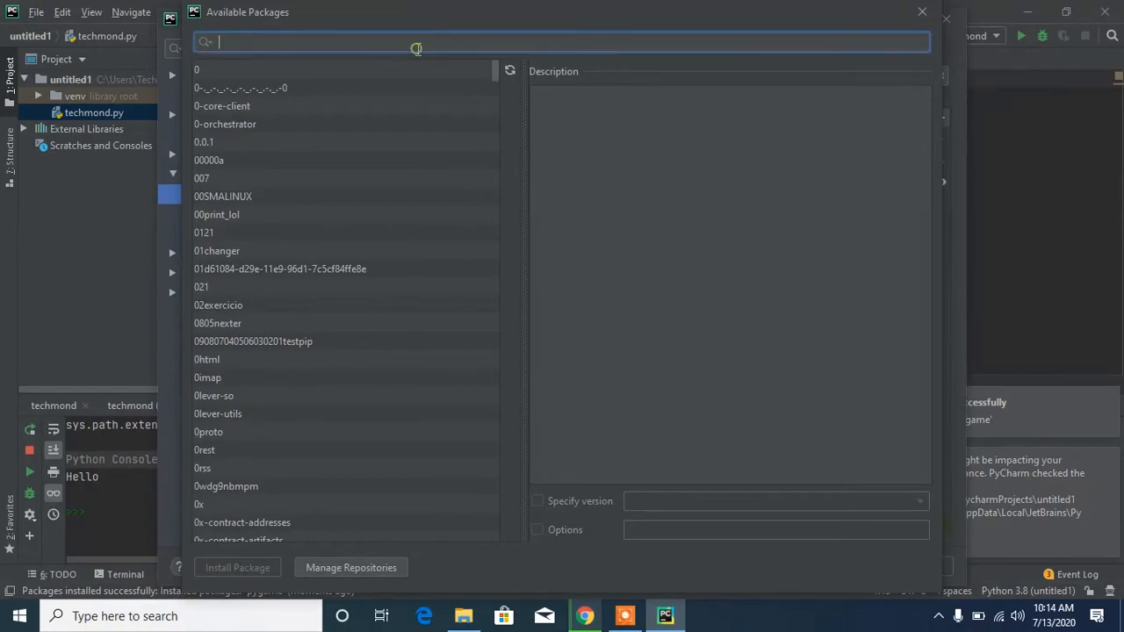
pyautogui.click(922, 13)
pyautogui.click(939, 21)
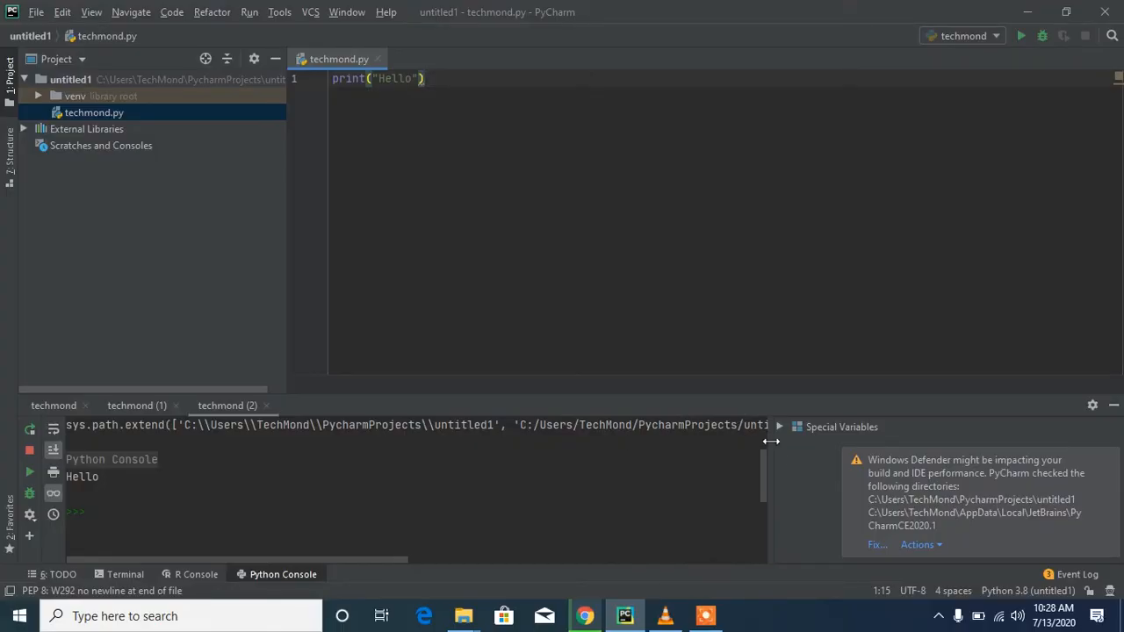
# Let PyCharm automatically configure Windows Defender to exclude the project directories from real-time scanning
pyautogui.click(877, 546)
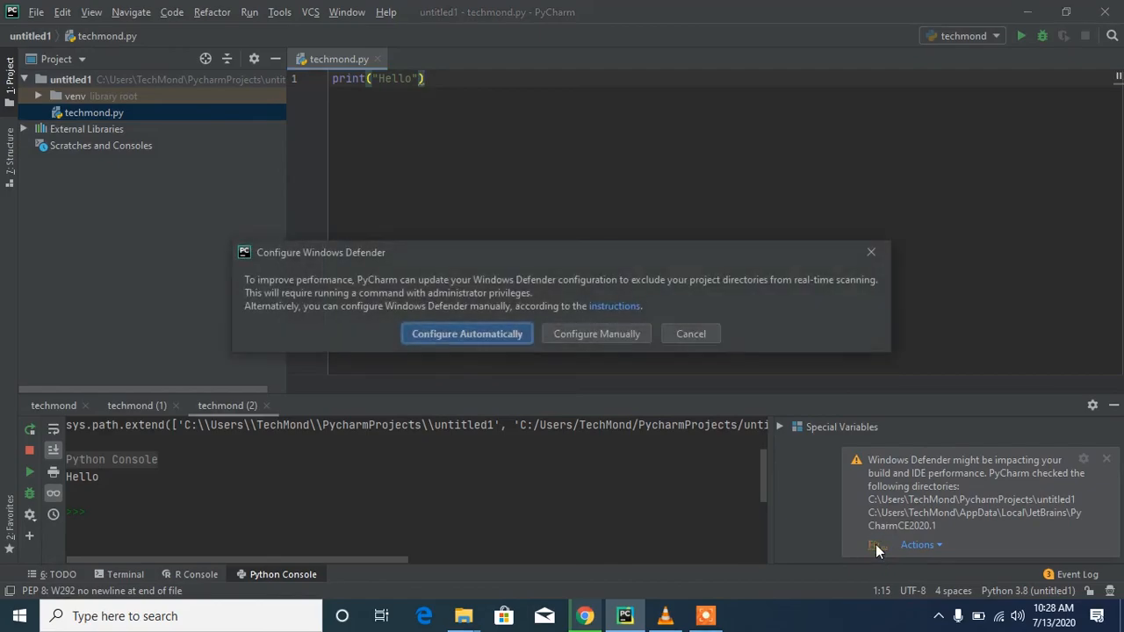
pyautogui.click(475, 329)
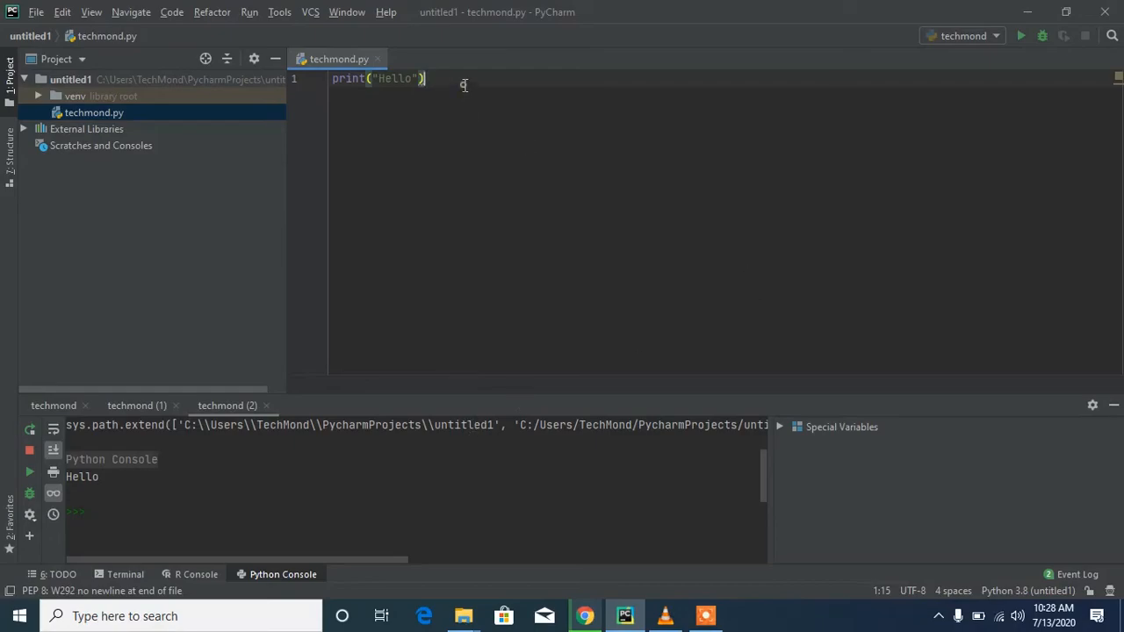
# Add the line import pygame below the print statement in techmond.py, using the pygame completion suggestion
pyautogui.press('Return')
pyautogui.write('im')
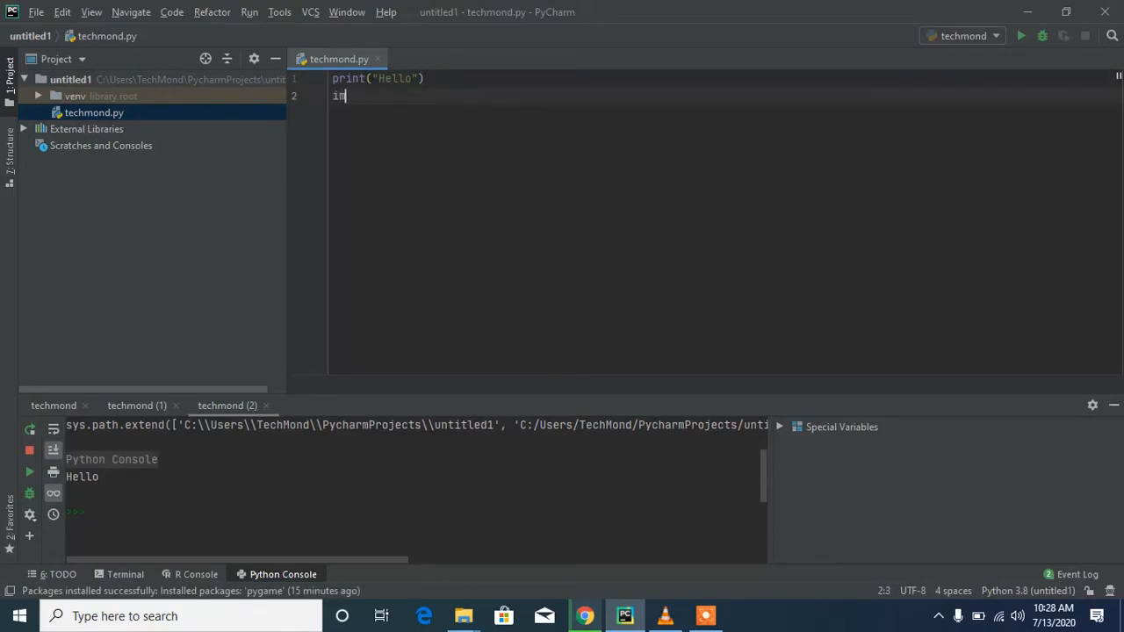
pyautogui.write('port p')
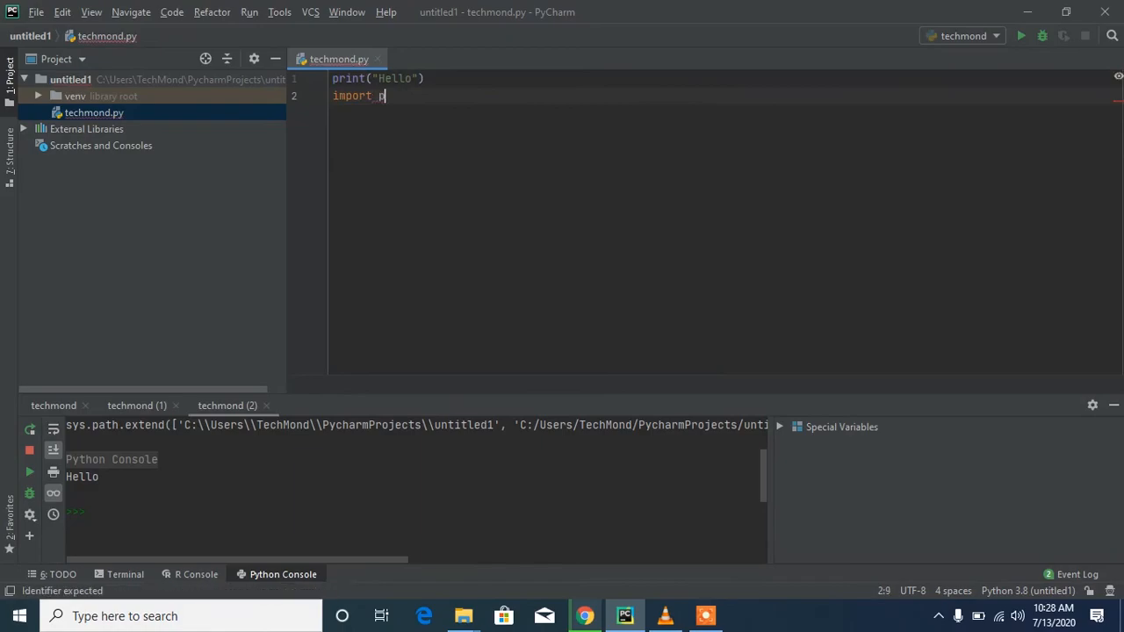
pyautogui.write('yg')
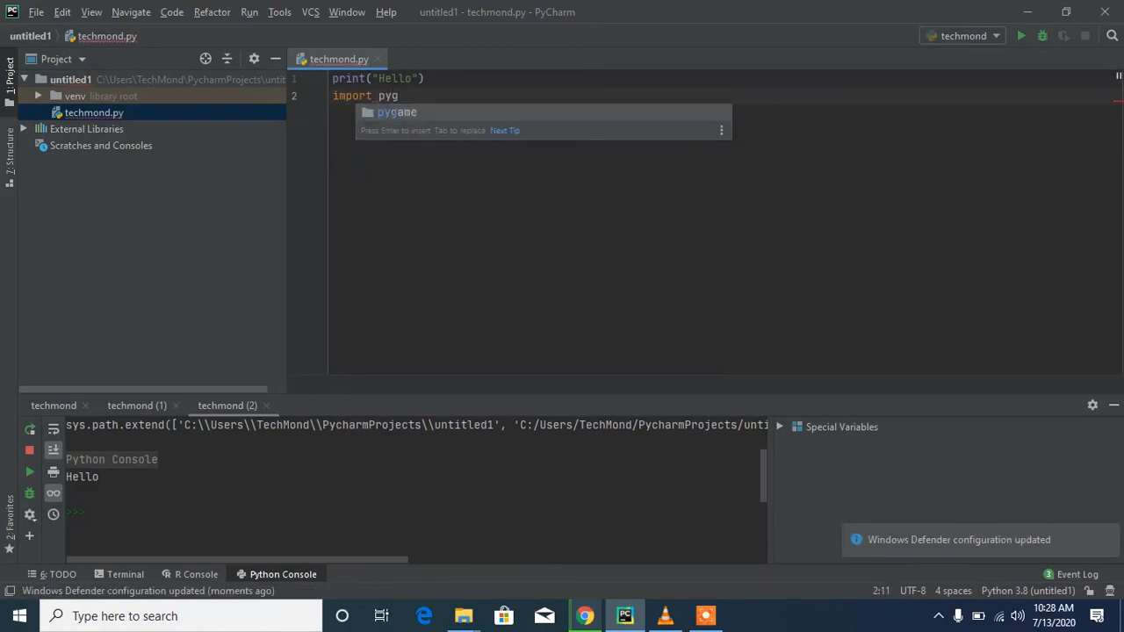
pyautogui.doubleClick(438, 114)
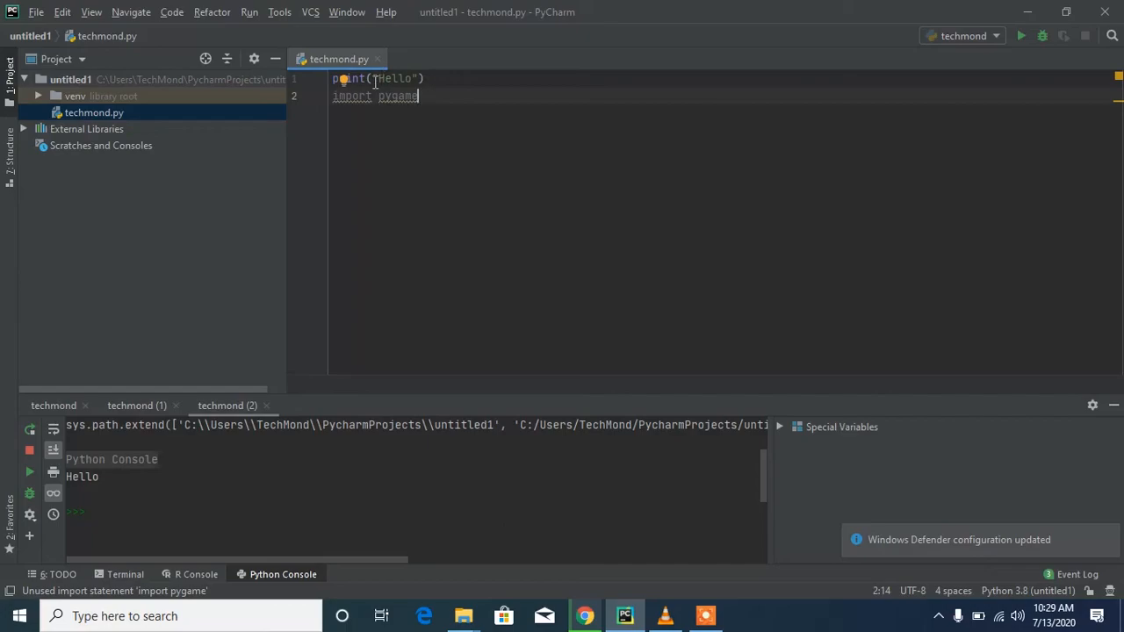
# Move the print("Hello") line below import pygame and remove the empty first line
pyautogui.moveTo(425, 78); pyautogui.dragTo(326, 82)
pyautogui.hotkey('ctrl', 'c')
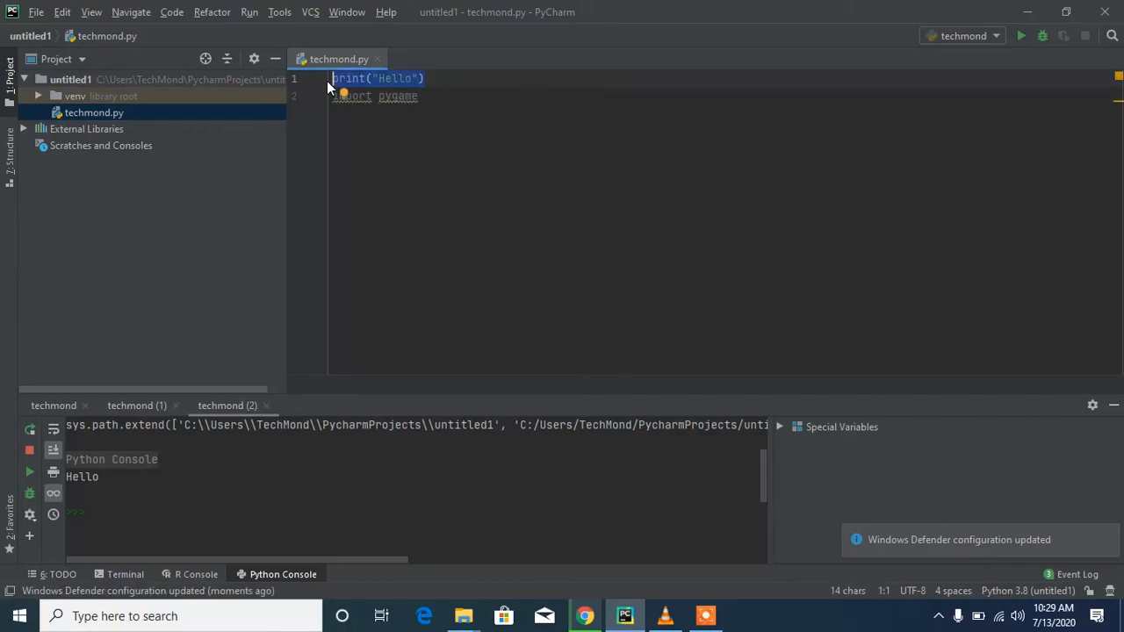
pyautogui.press('Delete')
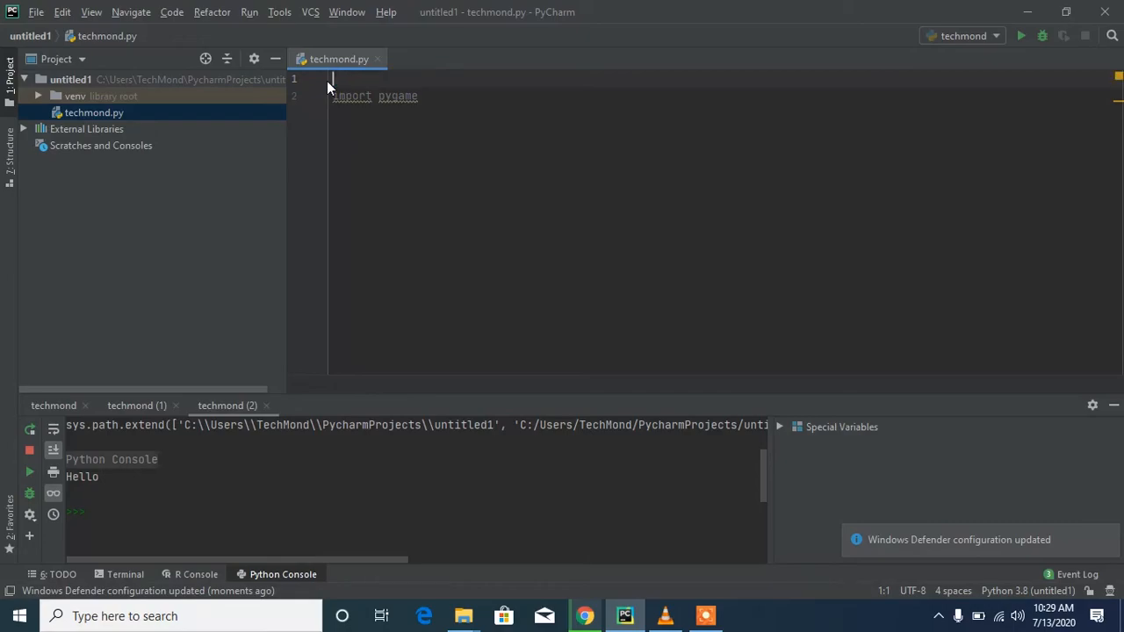
pyautogui.press('Down')
pyautogui.press('Up')
pyautogui.press('Down')
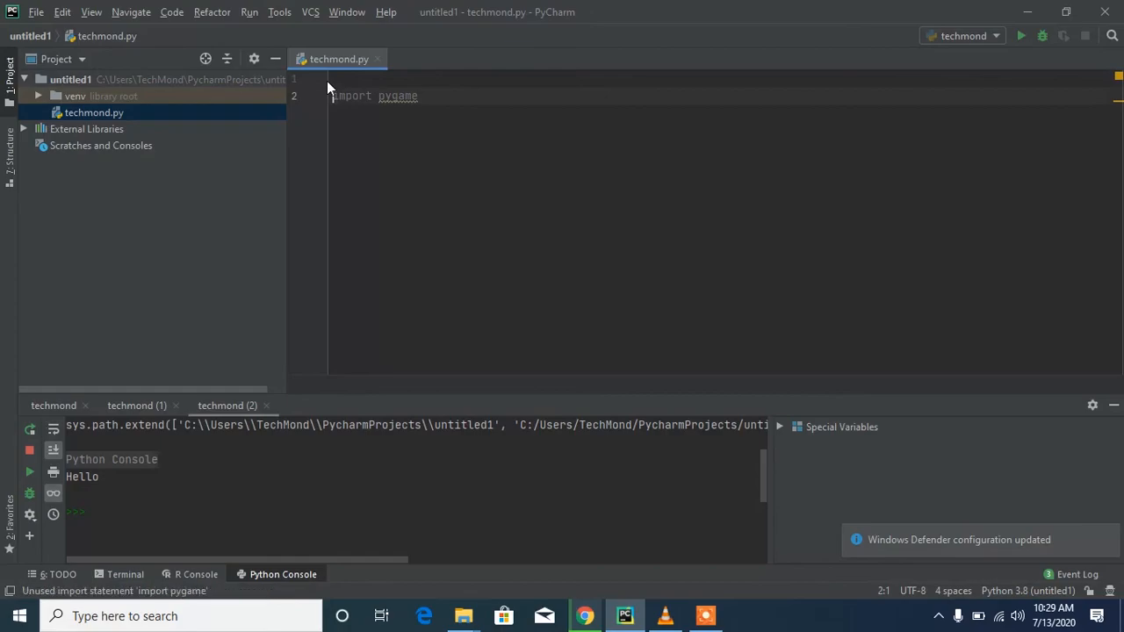
pyautogui.press('BackSpace')
pyautogui.click(419, 79)
pyautogui.press('Return')
pyautogui.hotkey('ctrl', 'v')
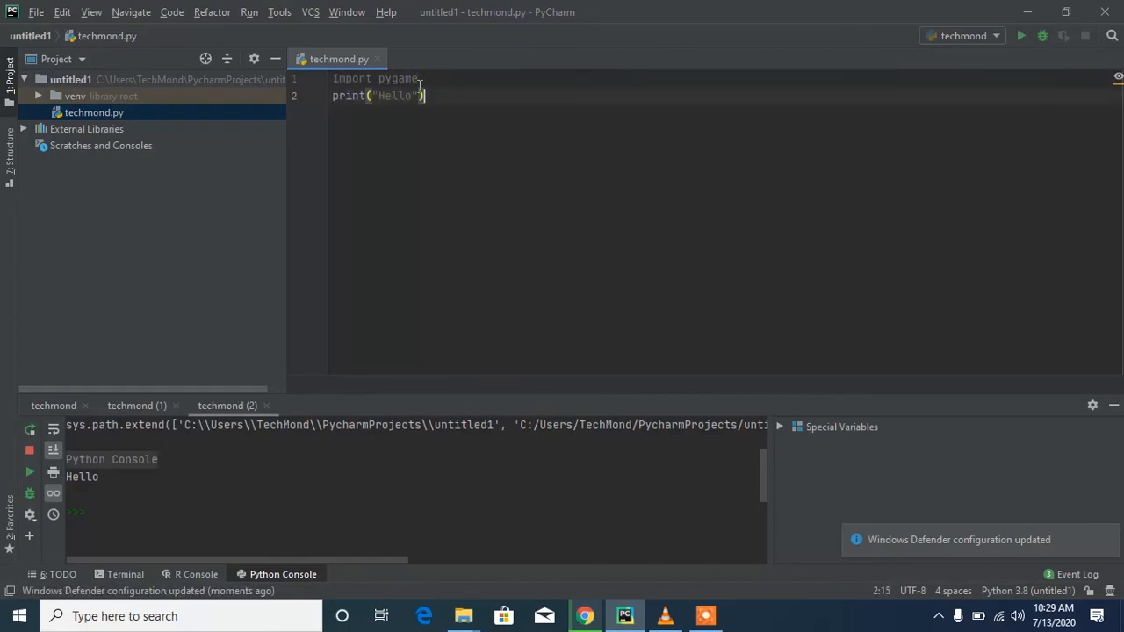
# Run the edited techmond.py script from its editor tab
pyautogui.rightClick(325, 55)
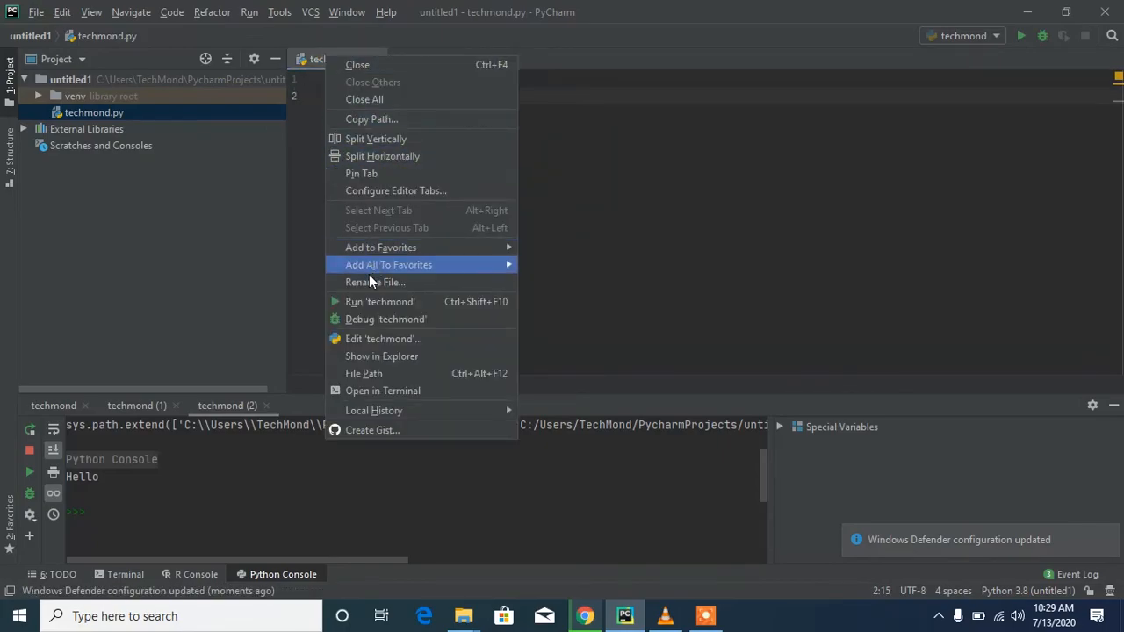
pyautogui.click(372, 301)
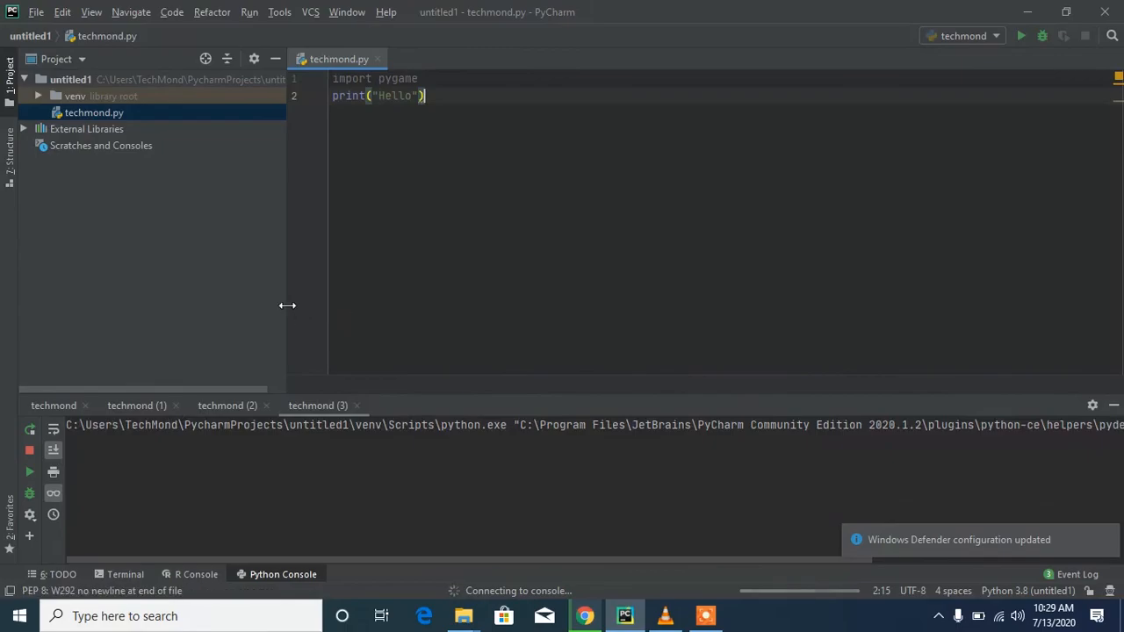